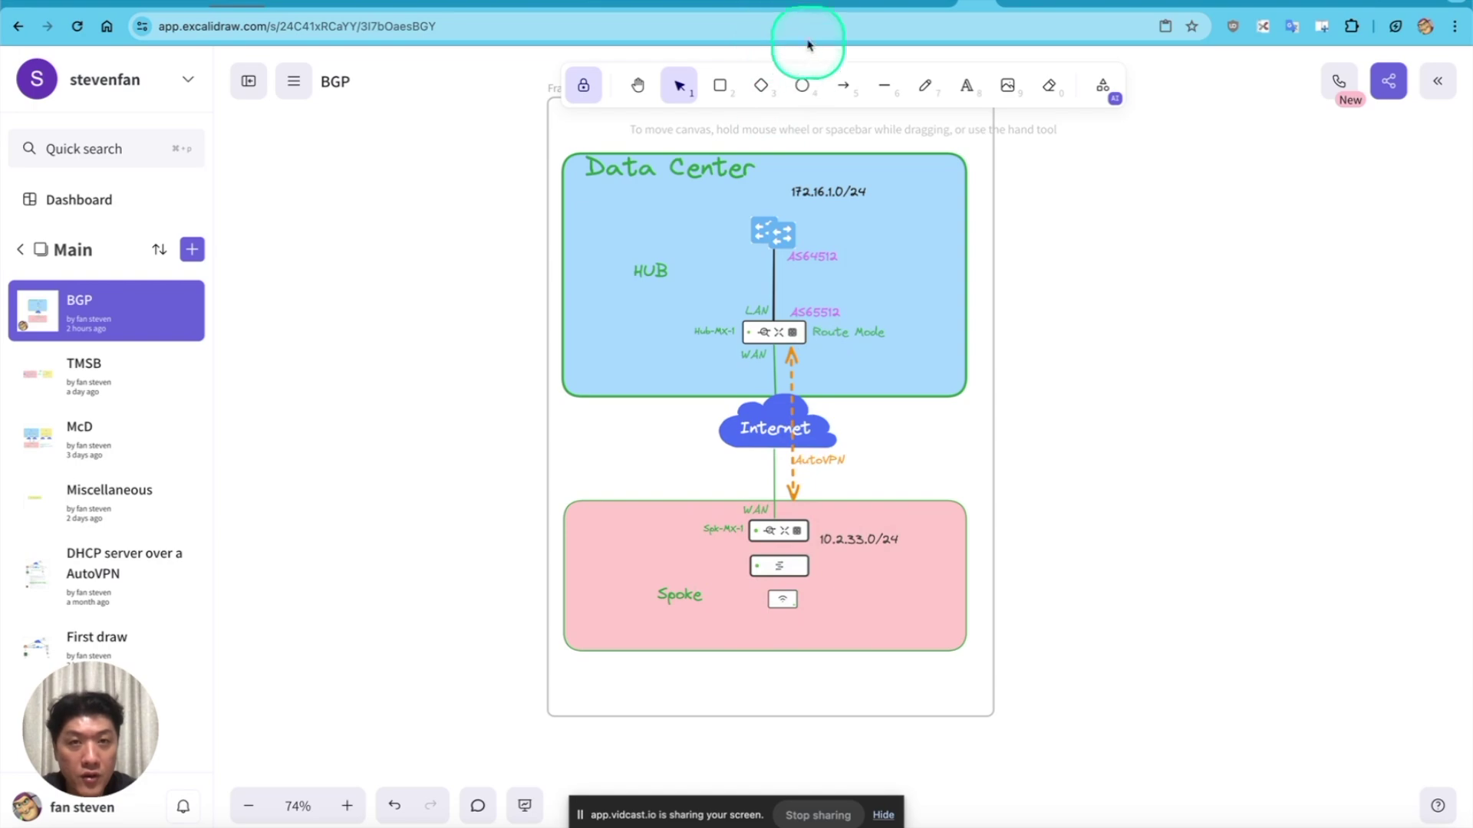
Switch to the Meraki dashboard and open the Routing configuration page of the SF3_Hub1 network.
{"action": "left_click", "coordinate": [802, 5]}
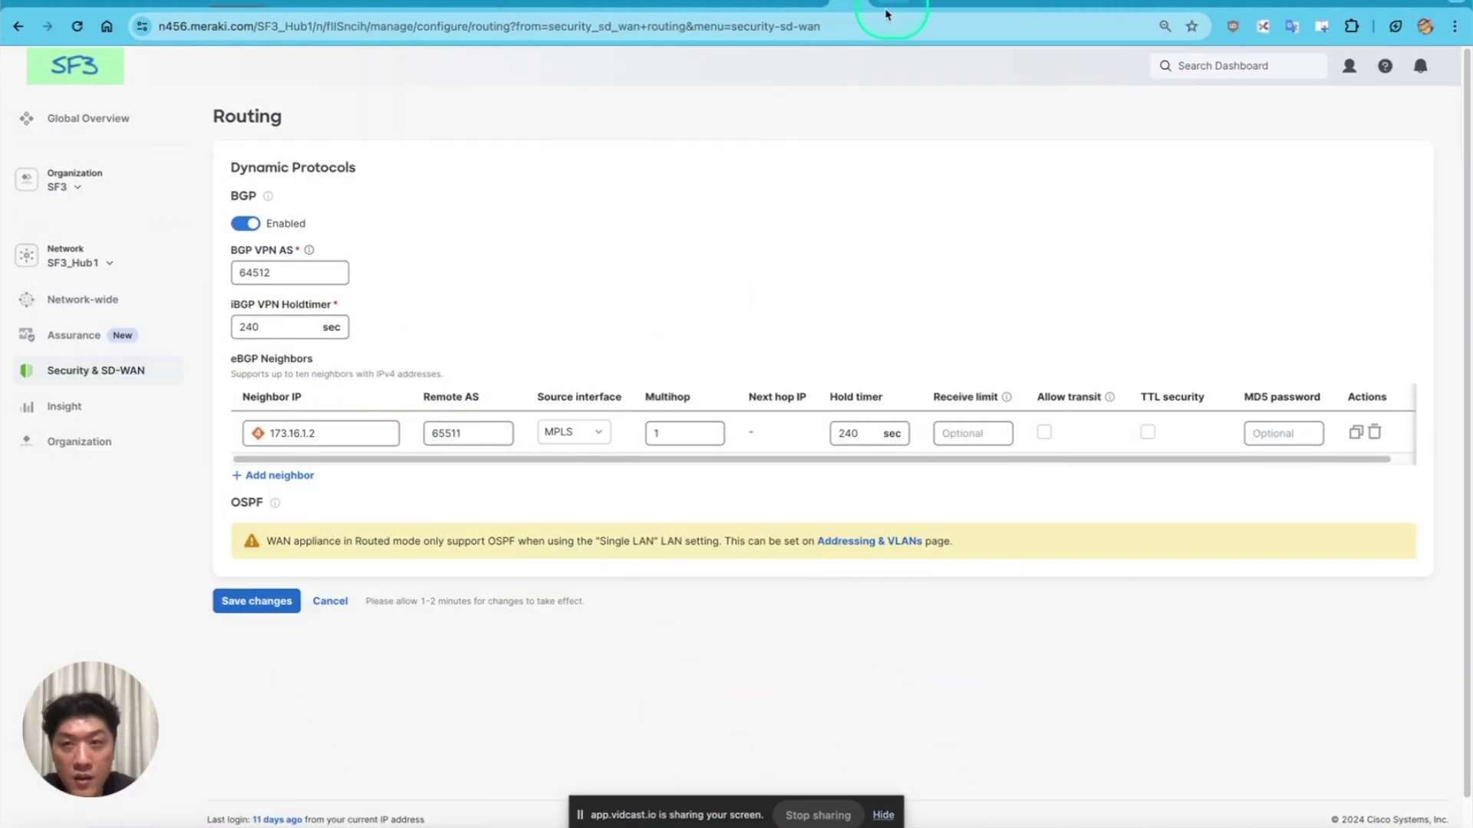
{"action": "mouse_move", "coordinate": [153, 371]}
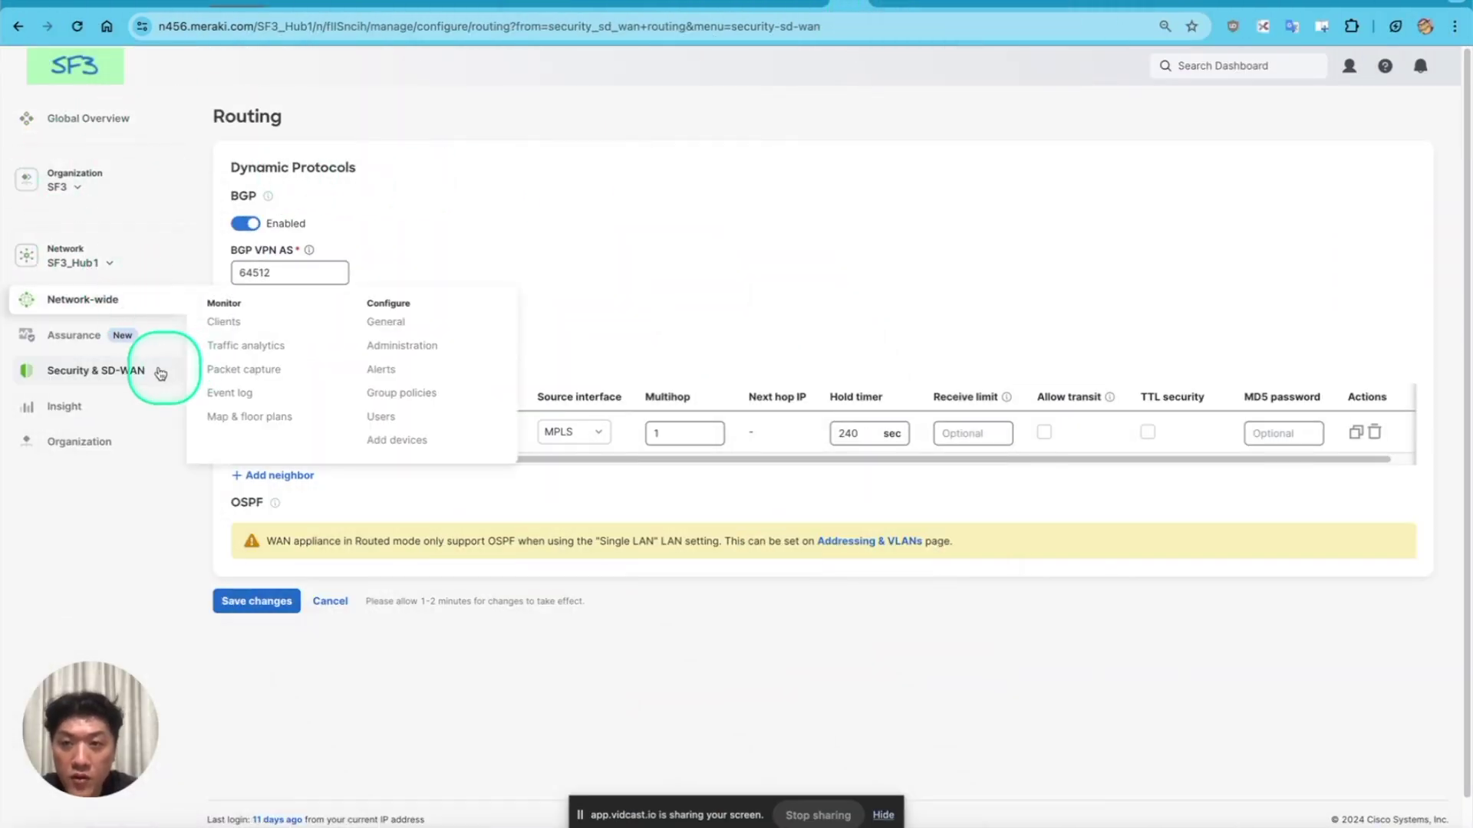
{"action": "left_click", "coordinate": [375, 487]}
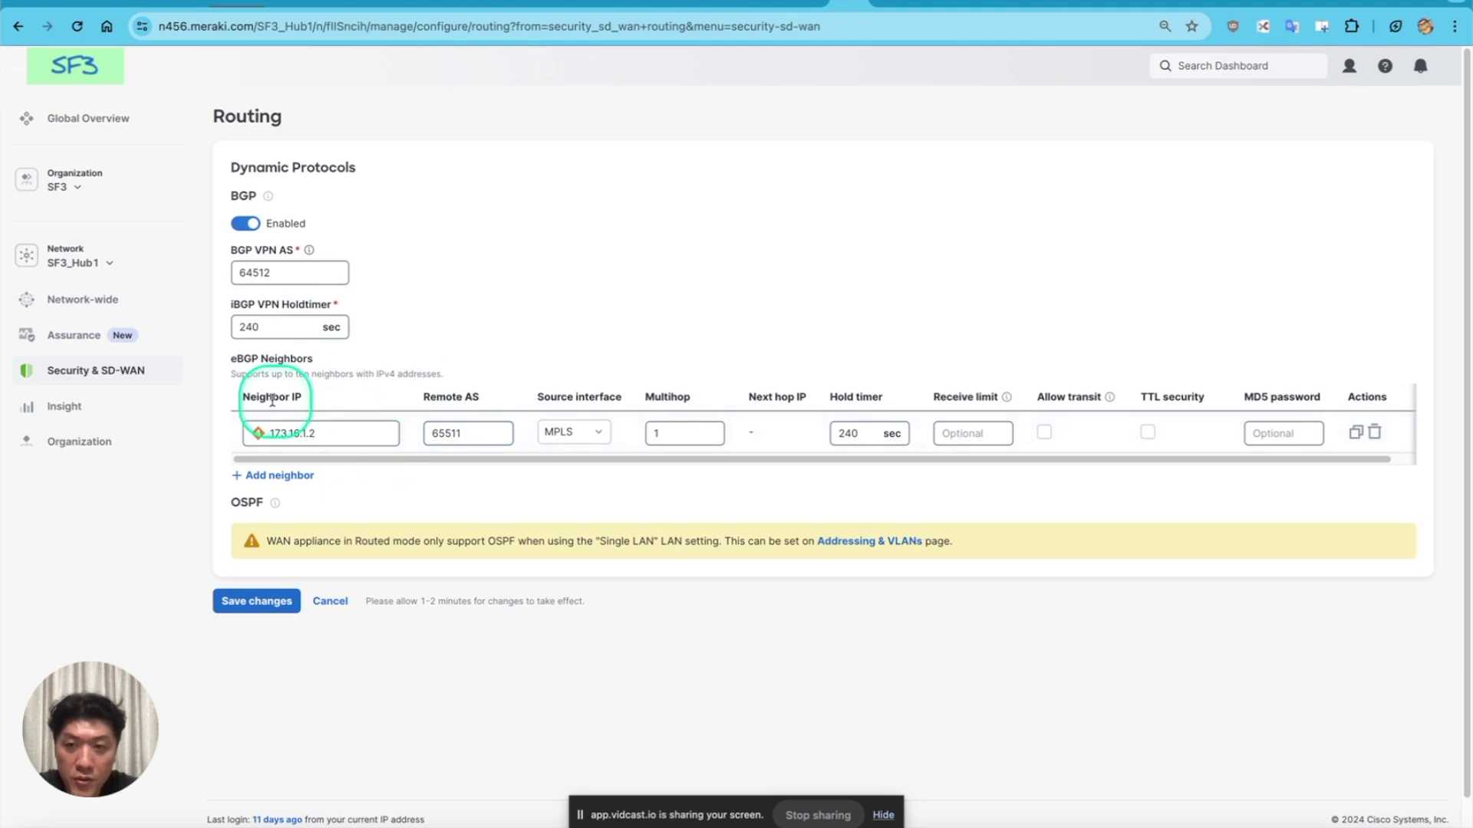
Review the eBGP neighbor's IP, remote AS and source interface options, keeping MPLS as the source interface.
{"action": "left_click_drag", "start_coordinate": [232, 395], "coordinate": [306, 407]}
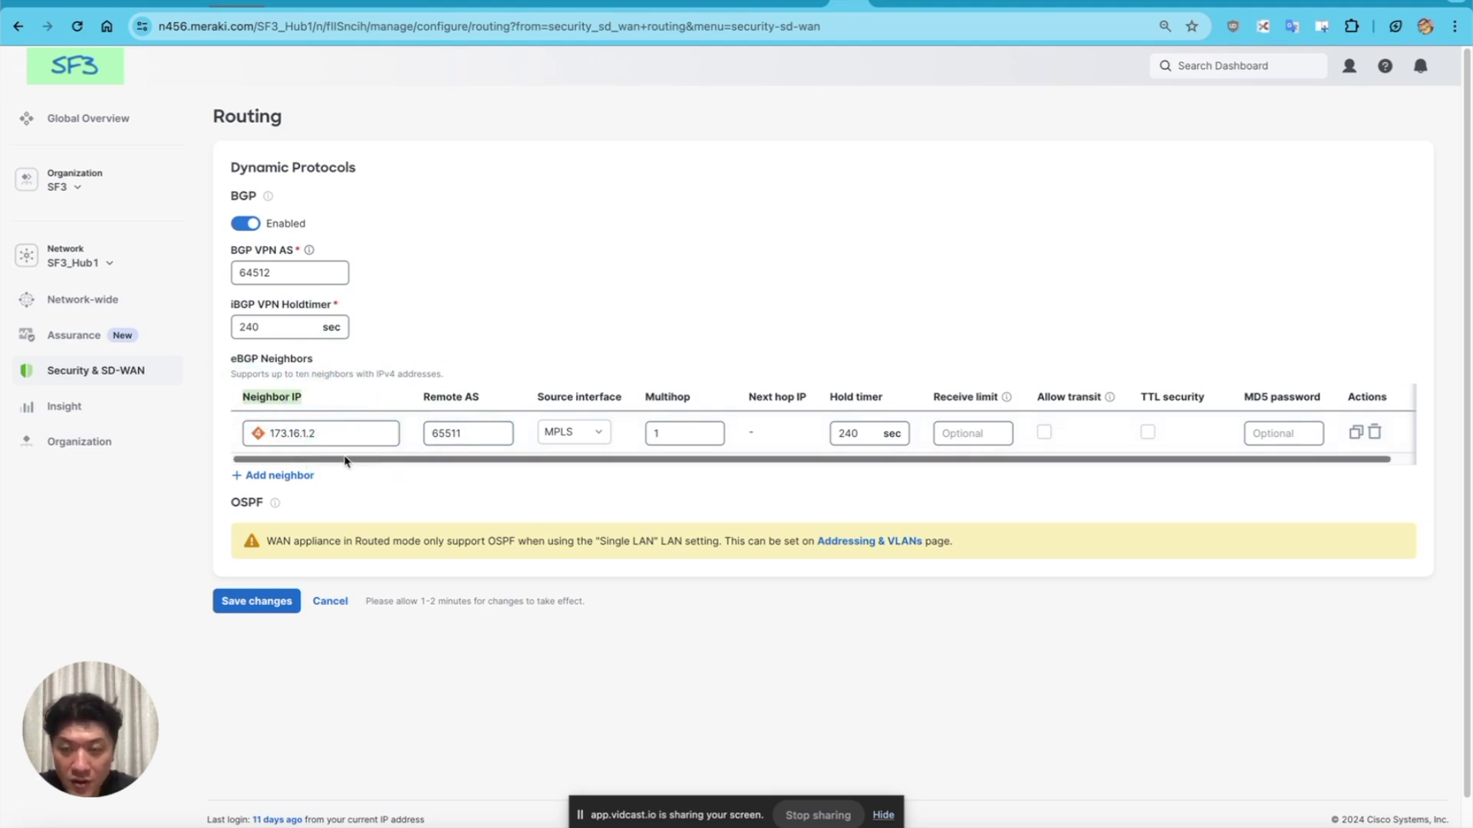
{"action": "left_click", "coordinate": [459, 451]}
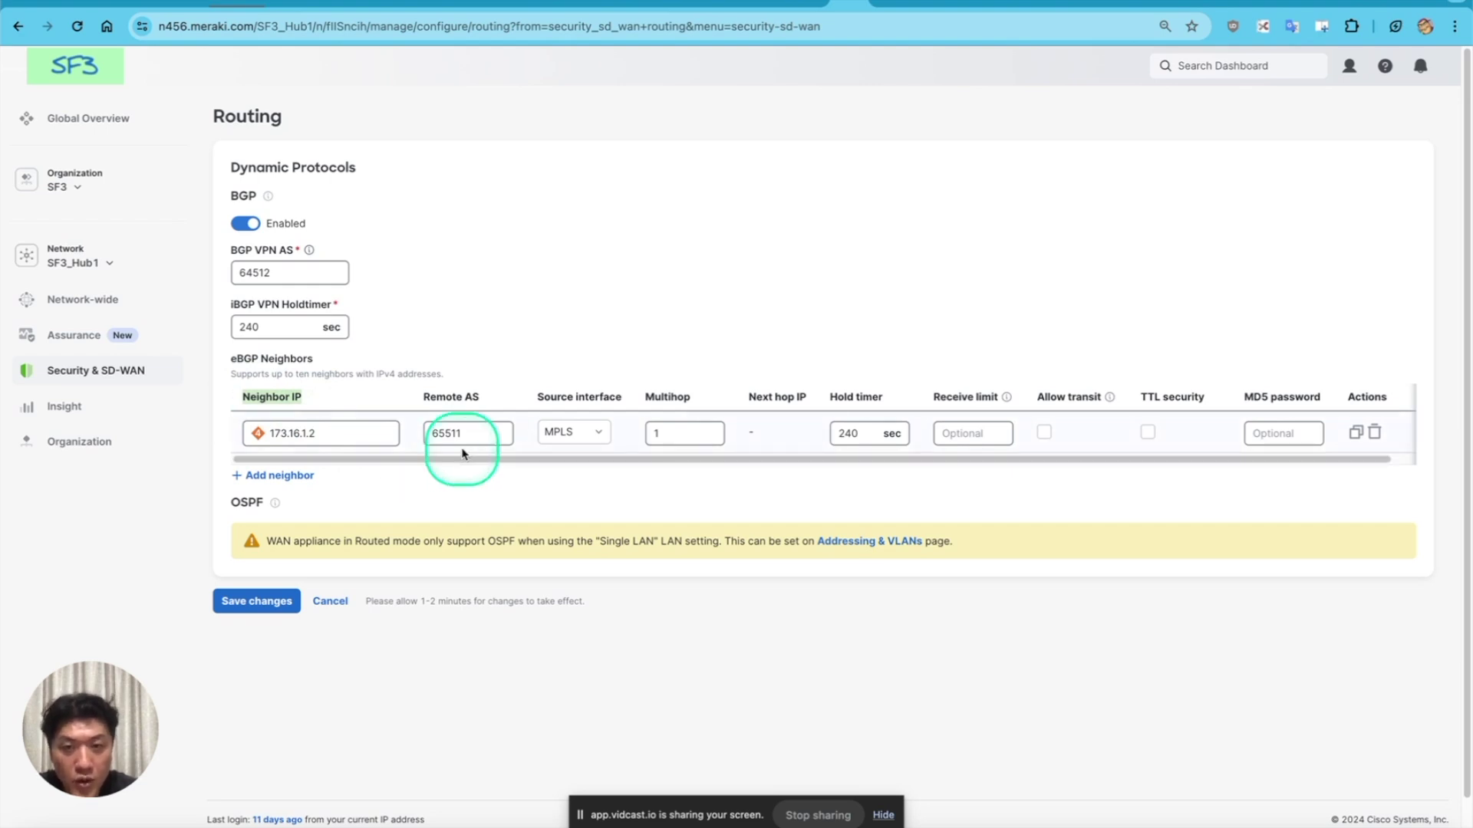
{"action": "left_click_drag", "start_coordinate": [625, 395], "coordinate": [537, 392]}
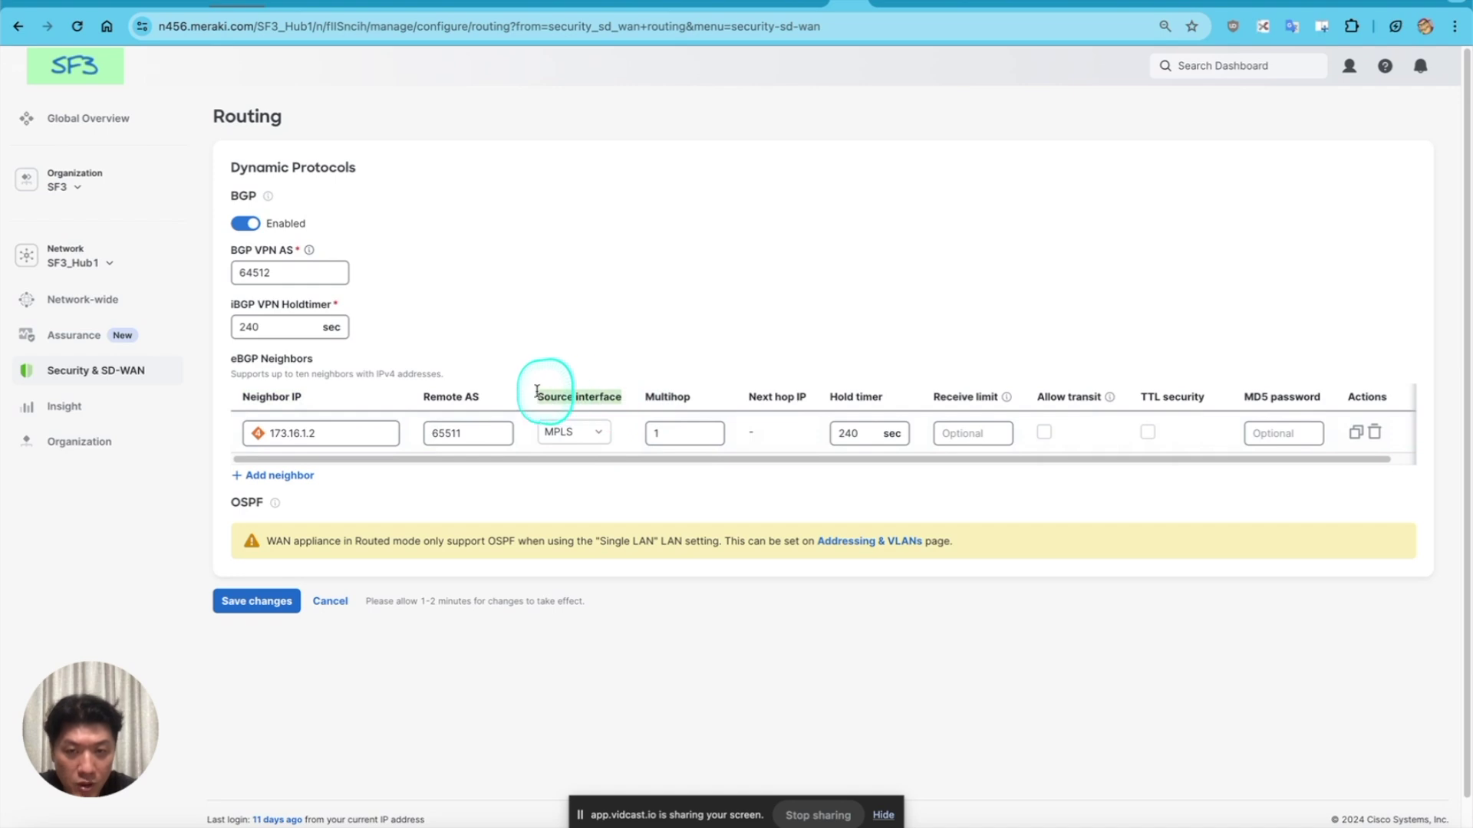
{"action": "left_click", "coordinate": [608, 440]}
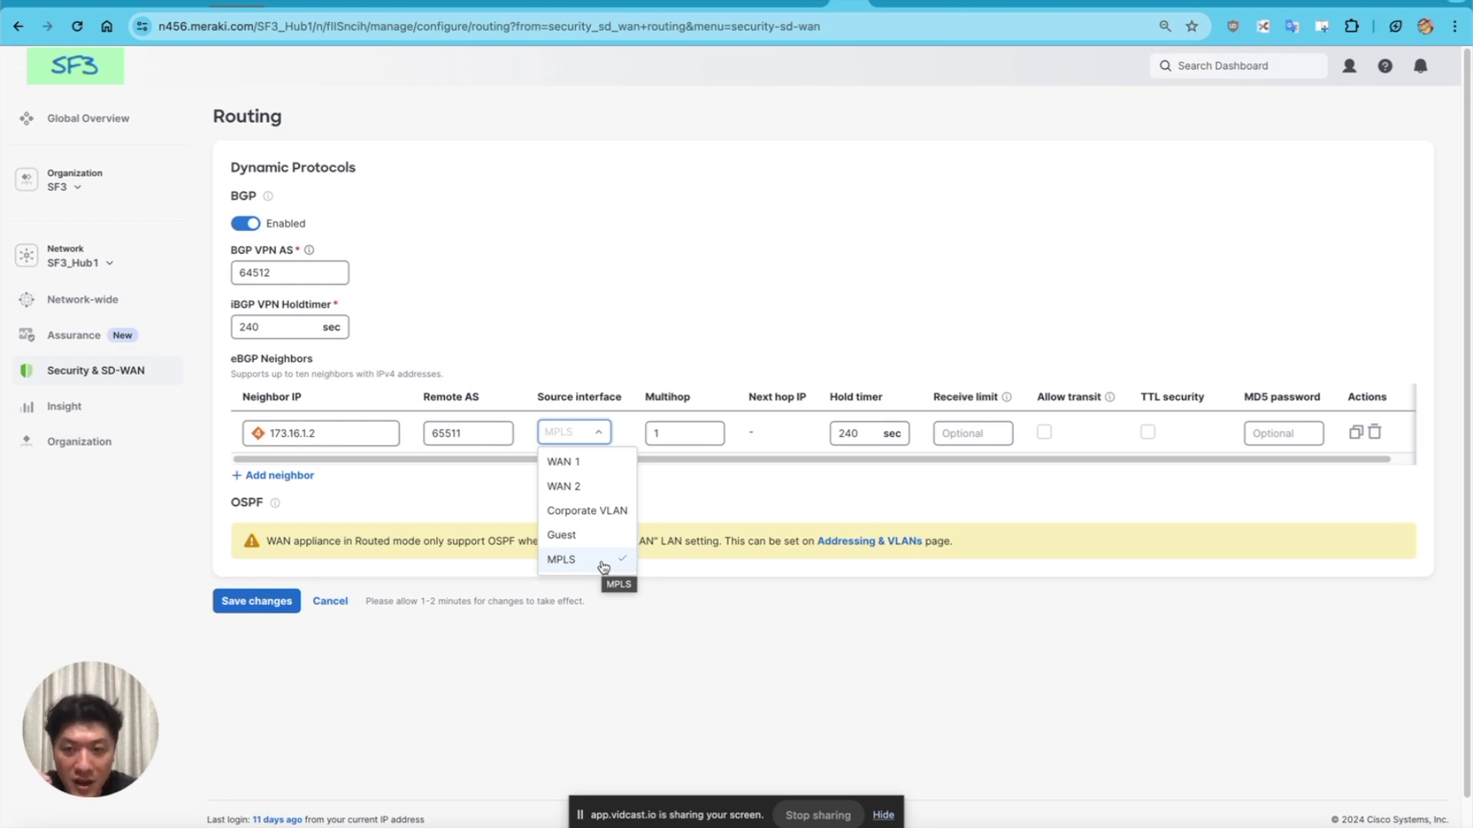
{"action": "left_click", "coordinate": [605, 567]}
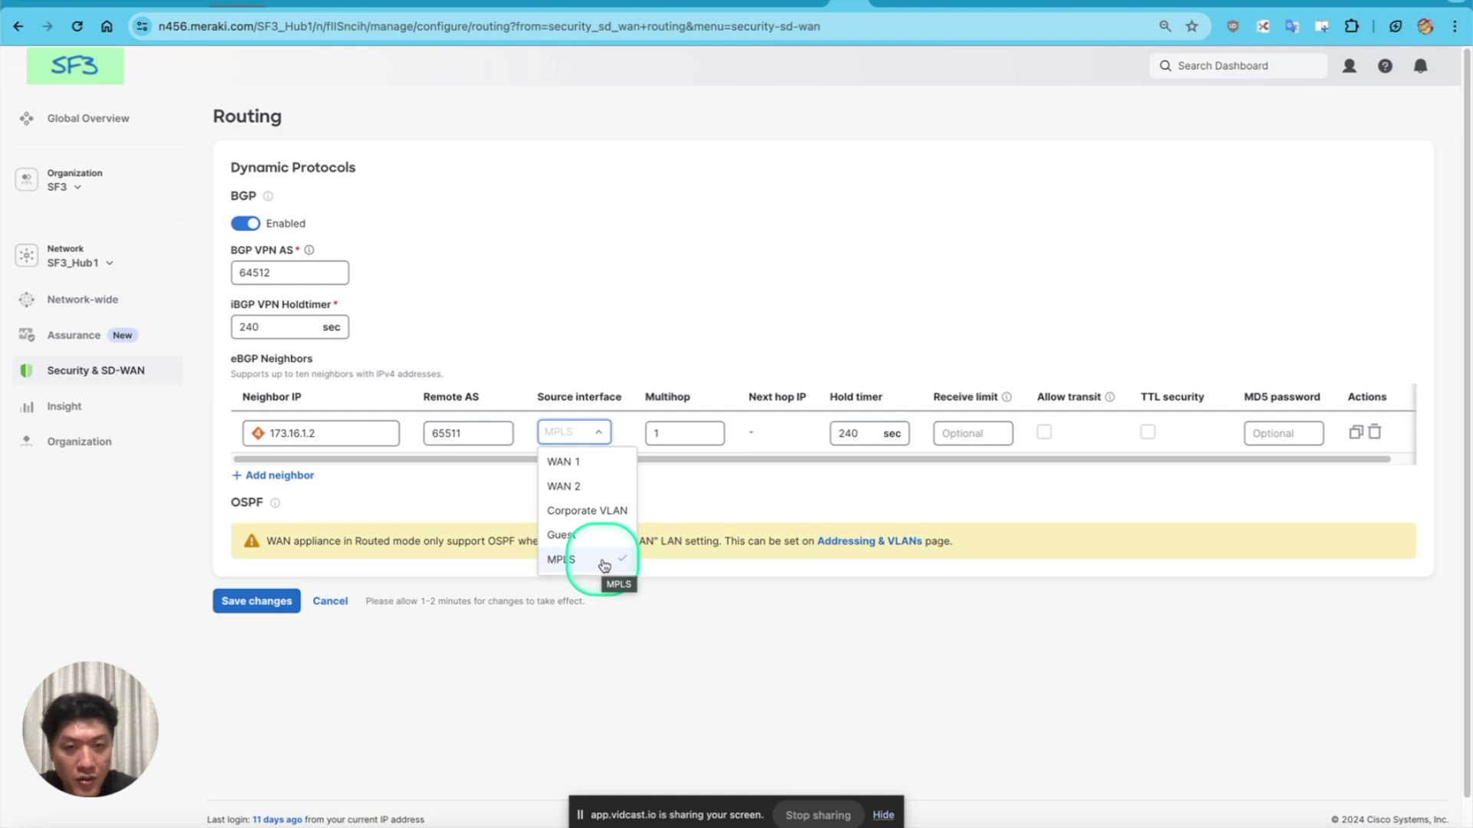
Switch to the ZOC terminal and run "show run | s router bgp" on the DA_Hub_ISR4321 router.
{"action": "left_click_drag", "start_coordinate": [930, 461], "coordinate": [1117, 775]}
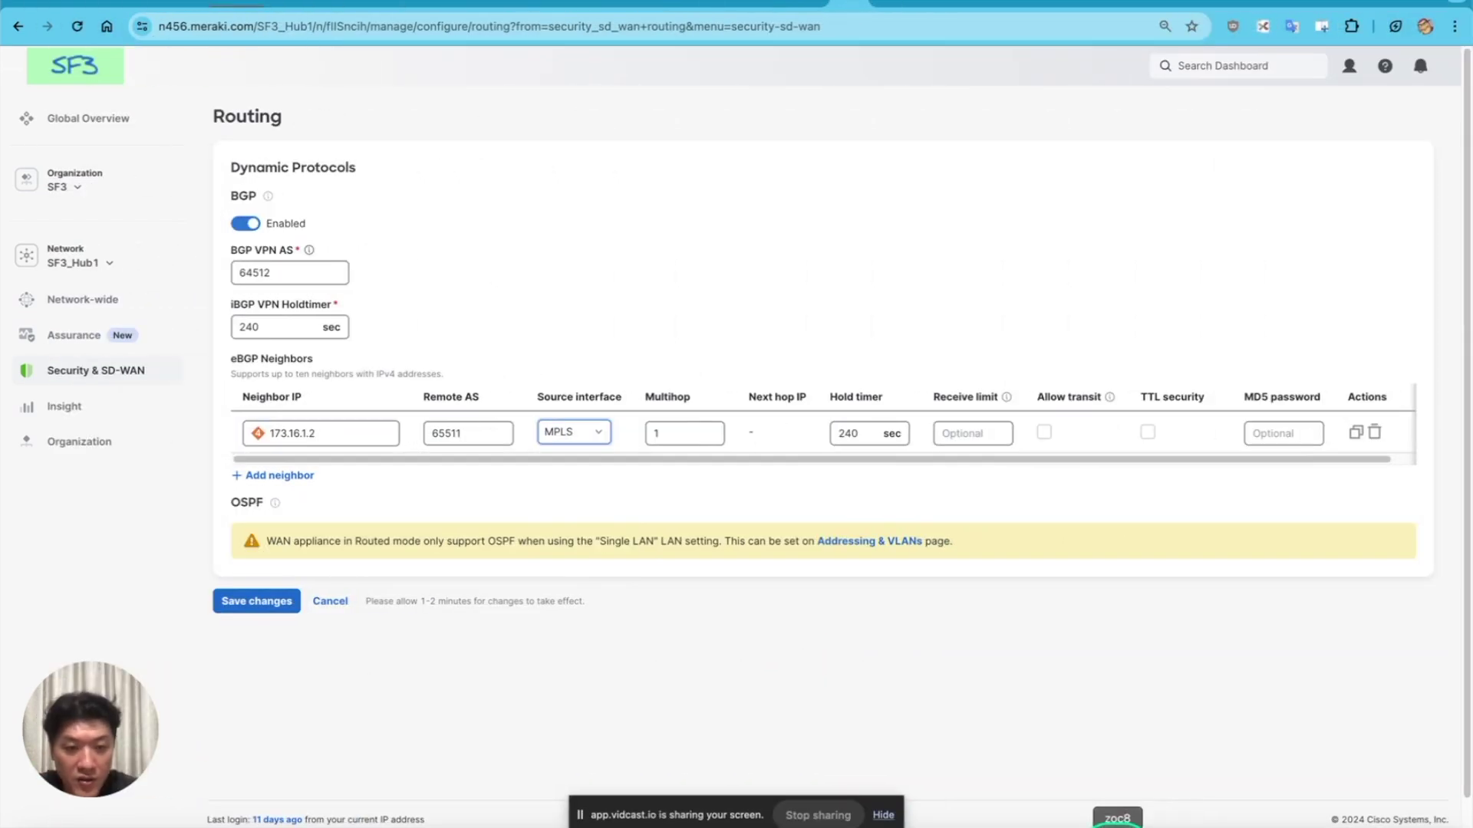
{"action": "left_click", "coordinate": [1118, 820]}
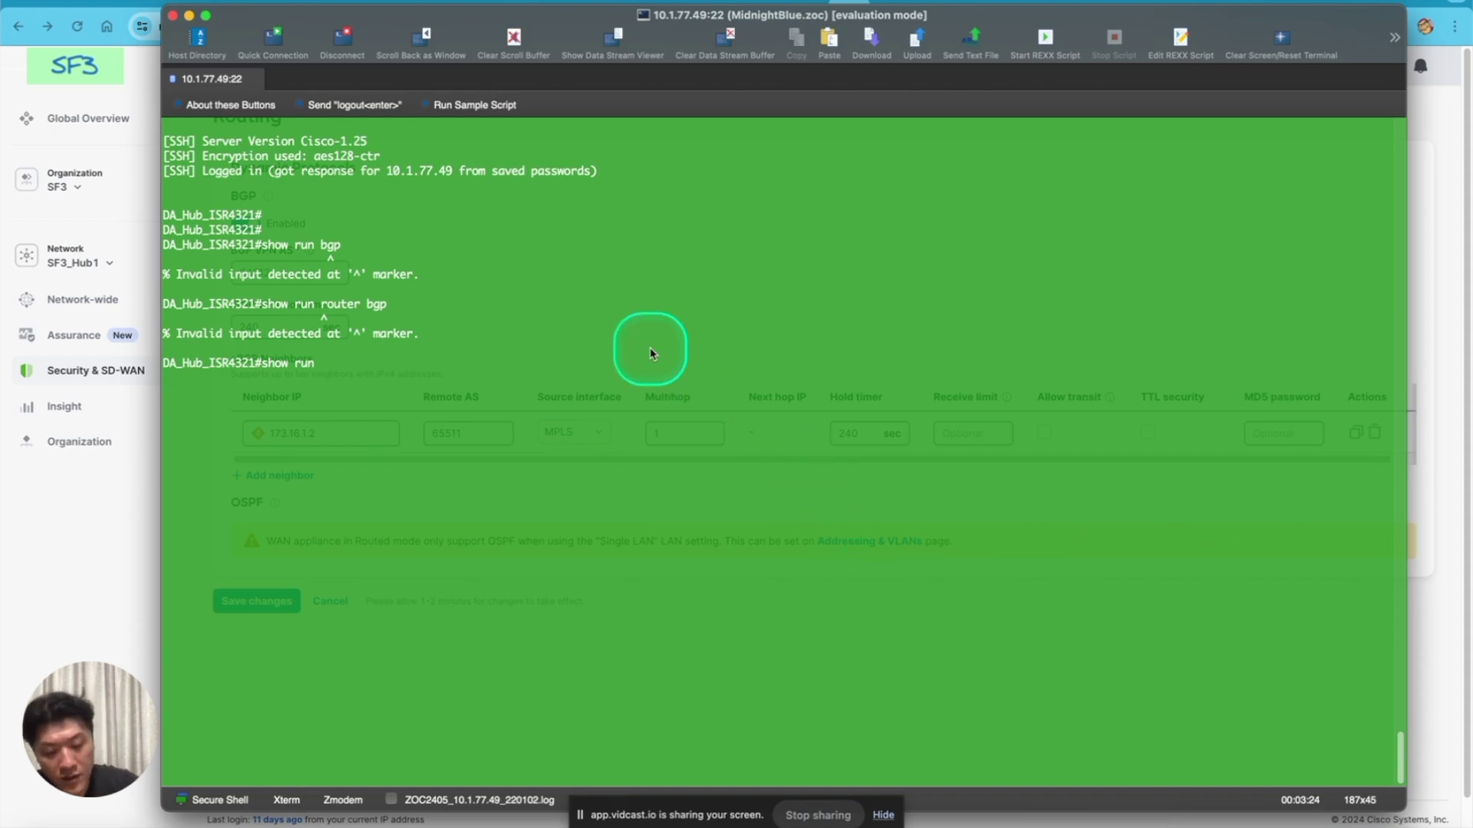
{"action": "type", "text": "| s"}
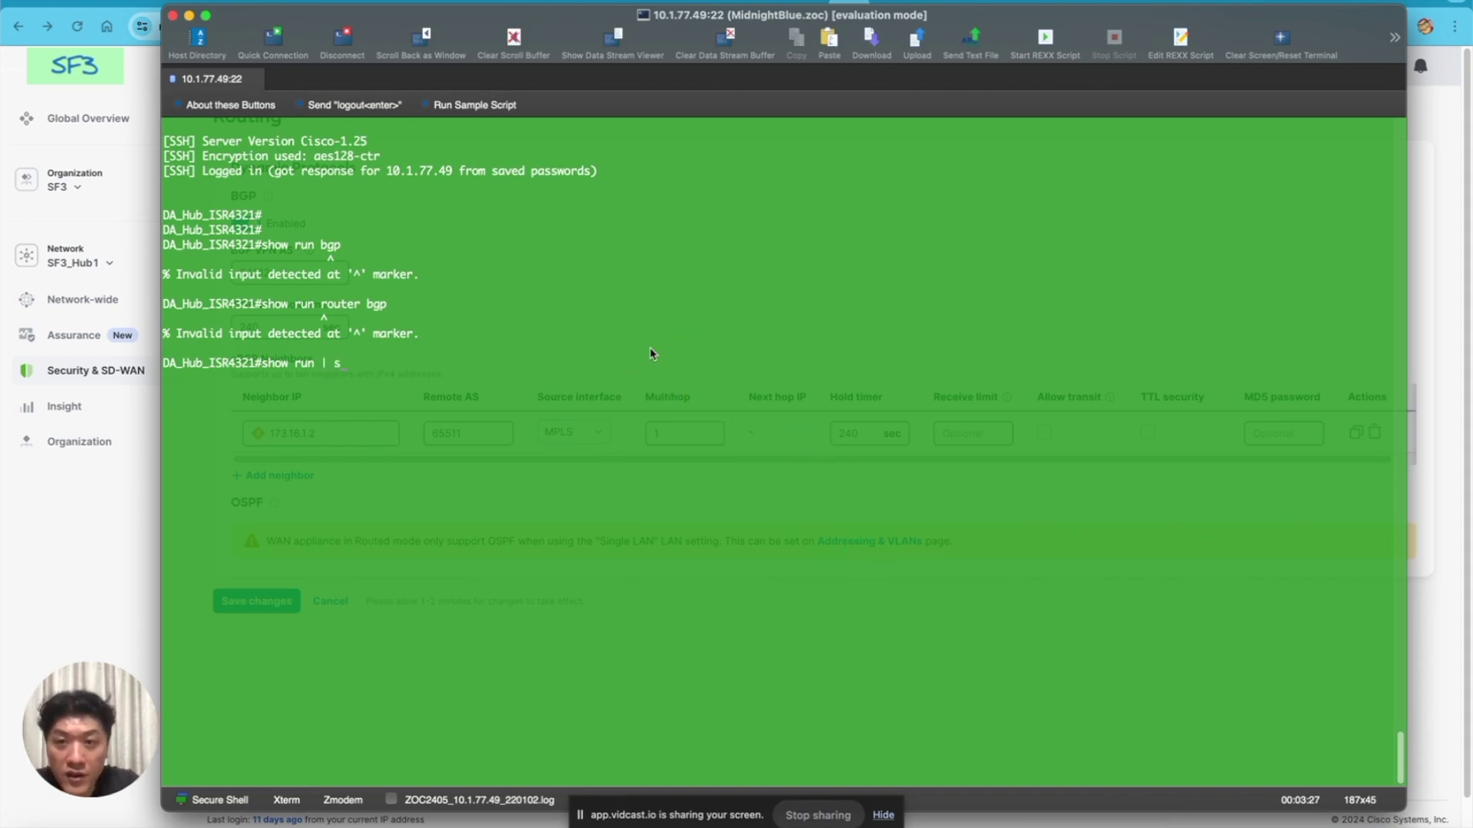
{"action": "type", "text": " router"}
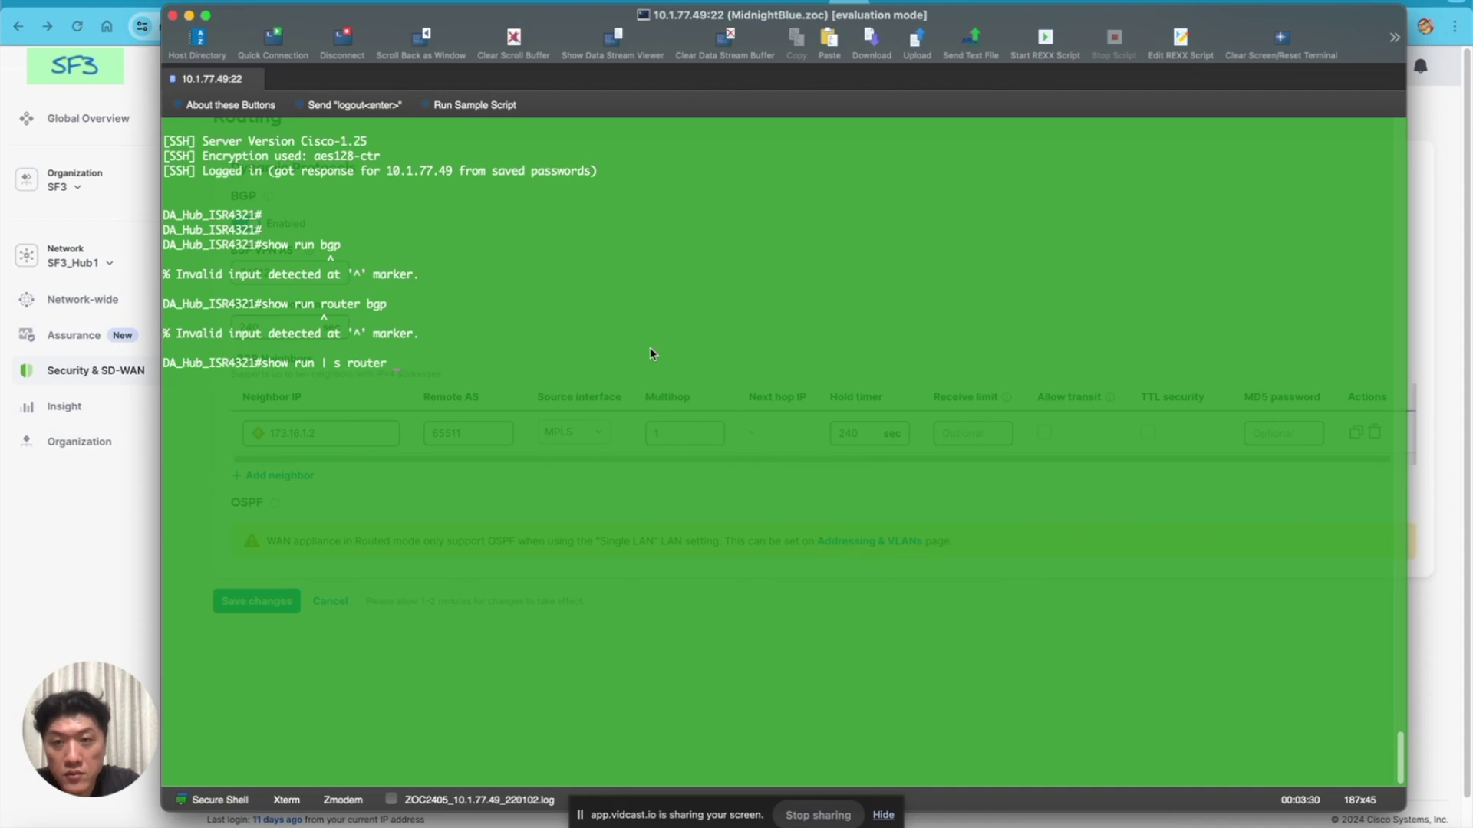
{"action": "type", "text": " bgp"}
{"action": "key", "text": "Return"}
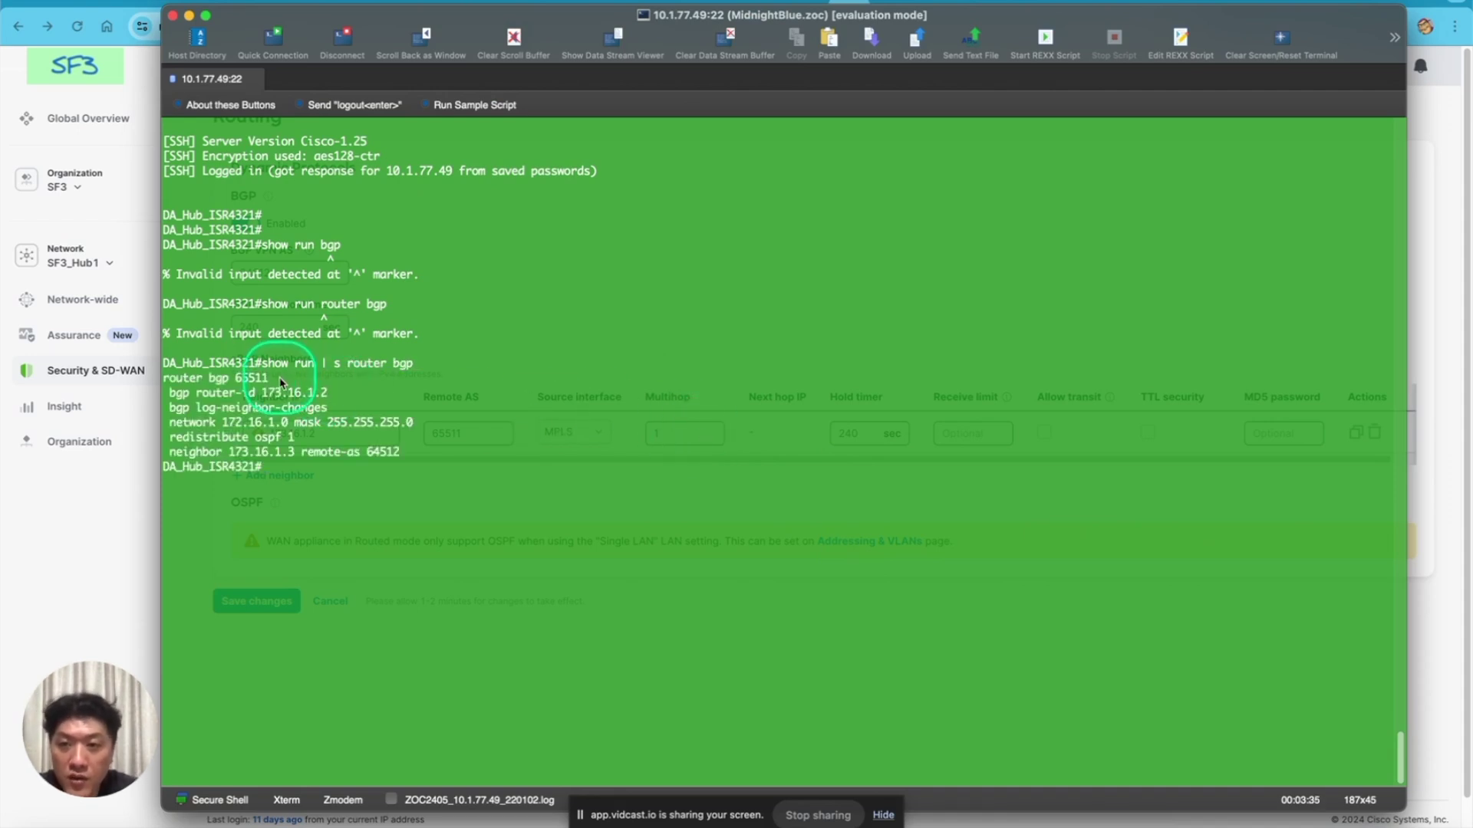
Move the terminal aside to uncover the eBGP neighbor settings and examine the router ID, network and neighbor lines of the router's BGP configuration.
{"action": "left_click_drag", "start_coordinate": [345, 17], "coordinate": [632, 16]}
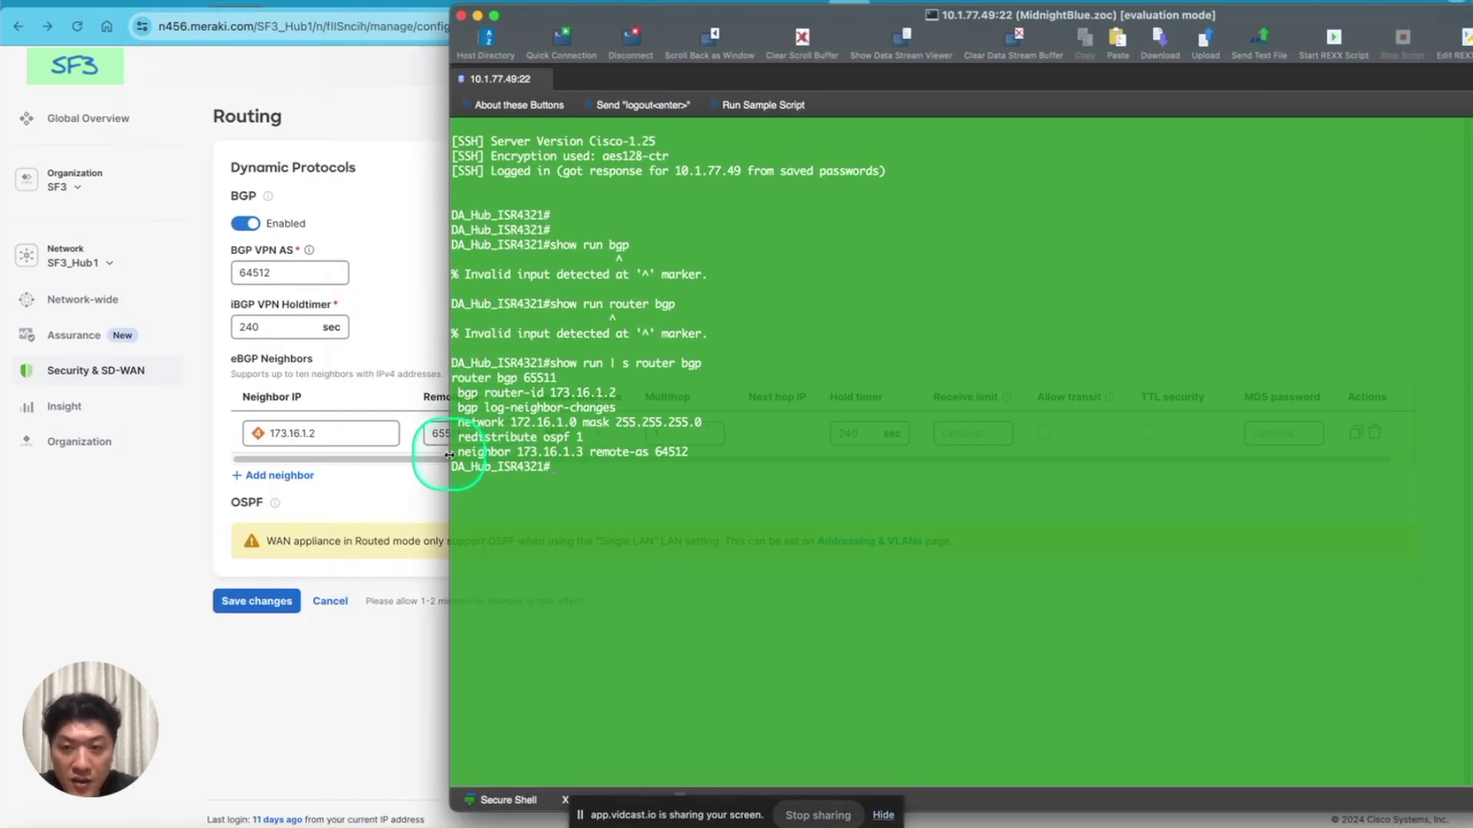
{"action": "left_click_drag", "start_coordinate": [622, 393], "coordinate": [554, 400]}
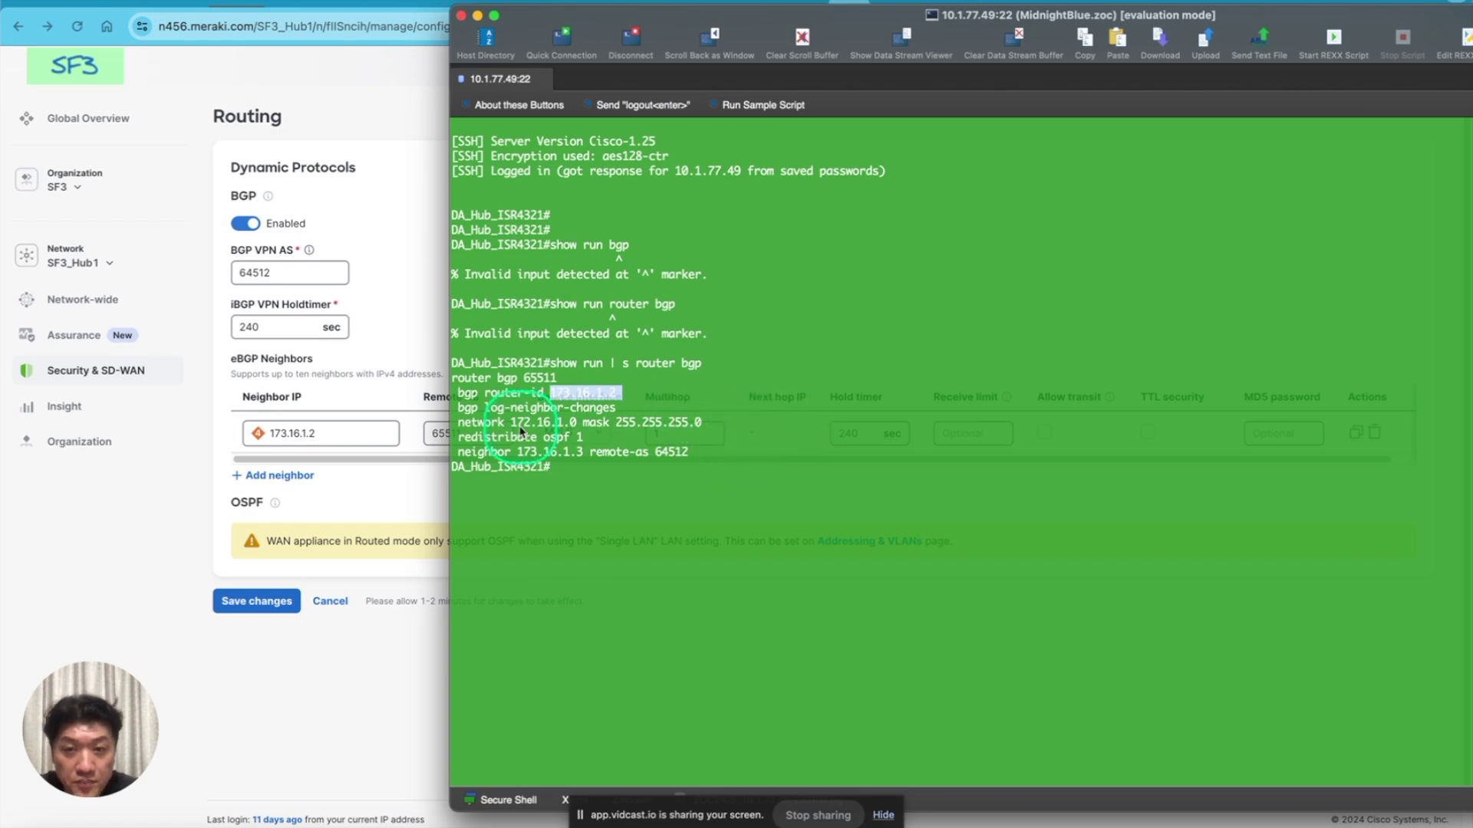
{"action": "left_click_drag", "start_coordinate": [457, 422], "coordinate": [705, 433]}
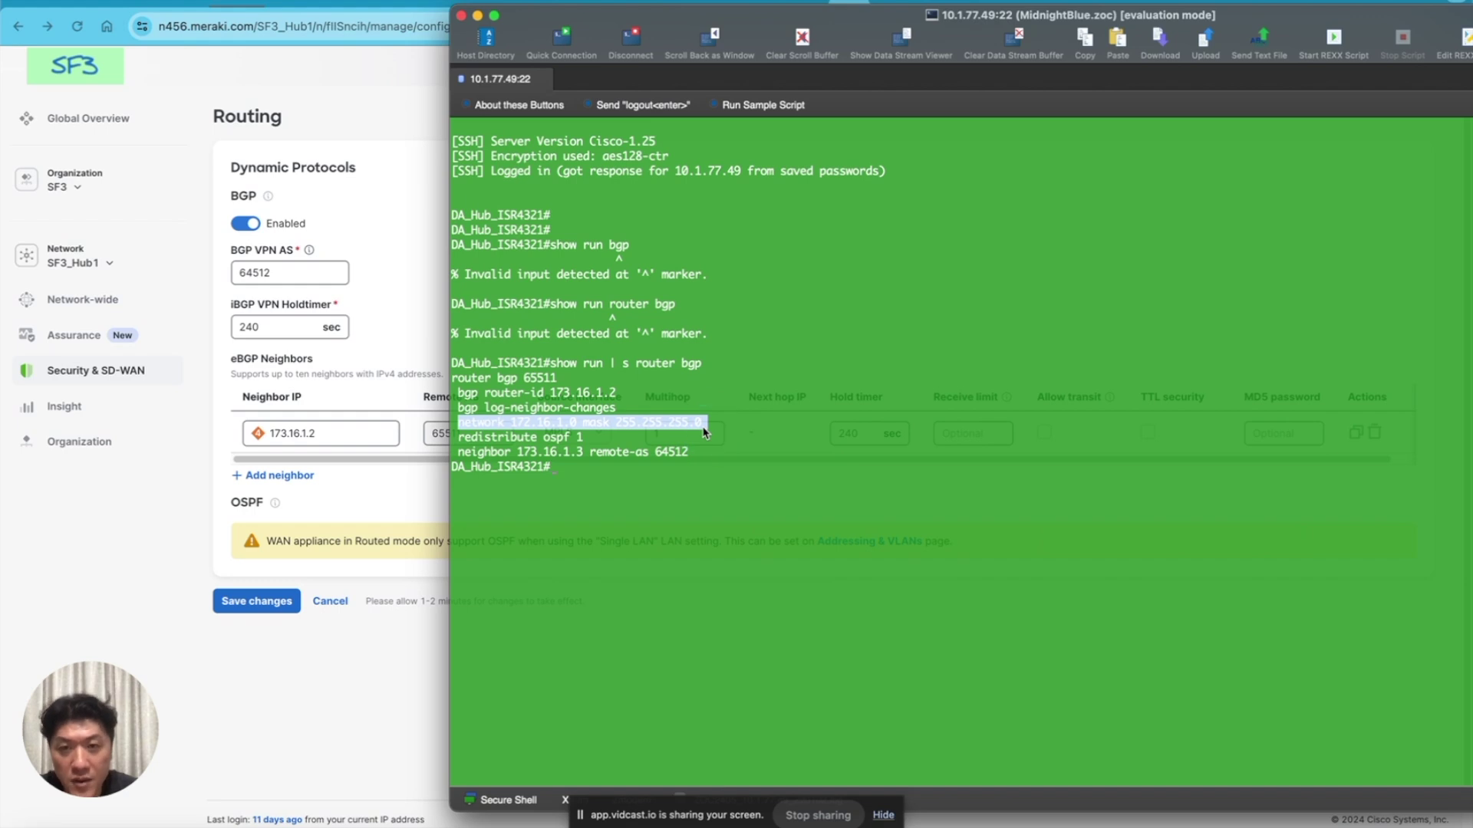
{"action": "left_click_drag", "start_coordinate": [465, 452], "coordinate": [723, 464]}
{"action": "left_click", "coordinate": [722, 468]}
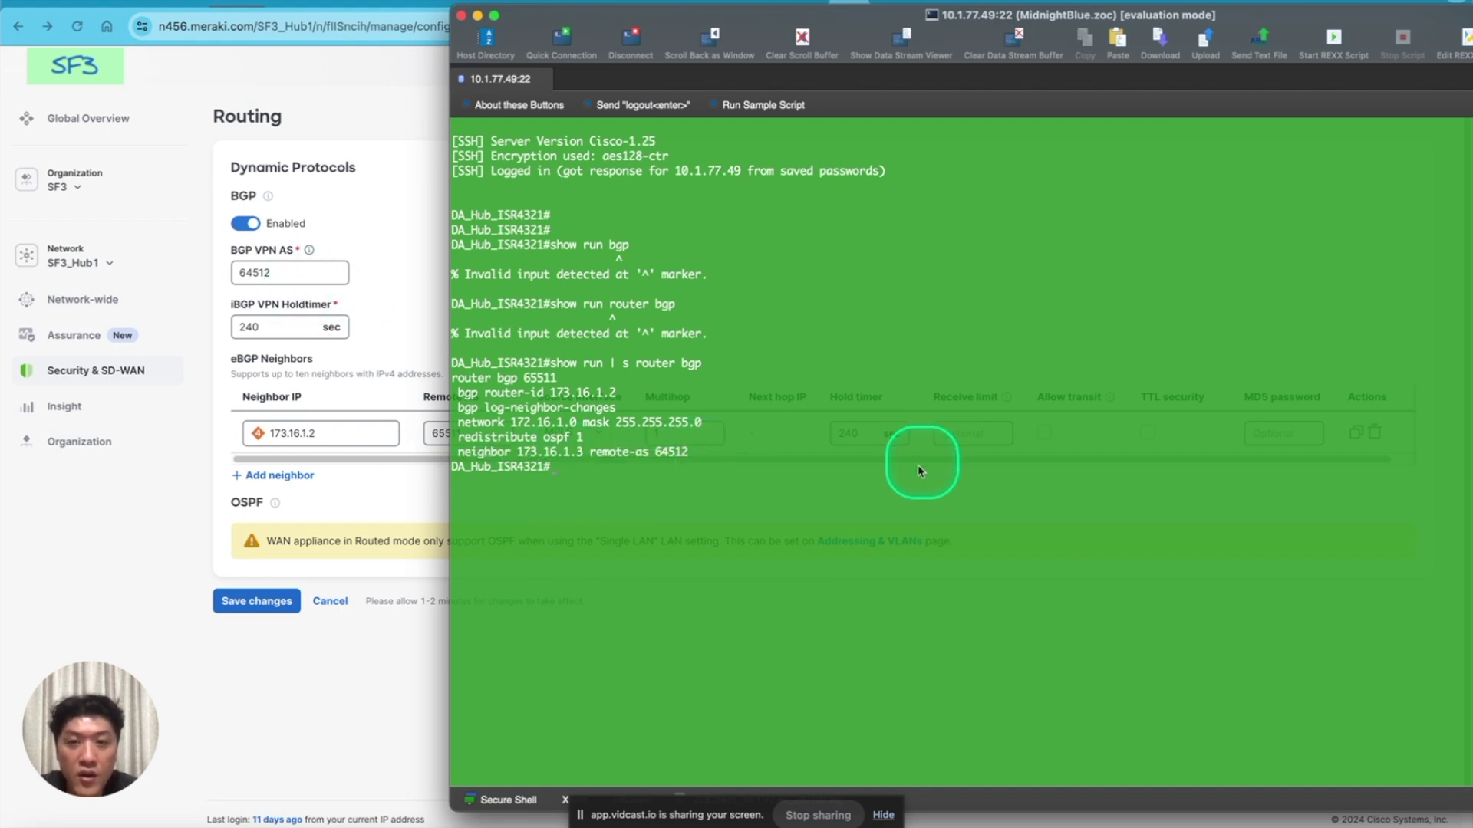
Display the router's BGP table with "show ip bgp topo *".
{"action": "type", "text": "show ip bgp topol"}
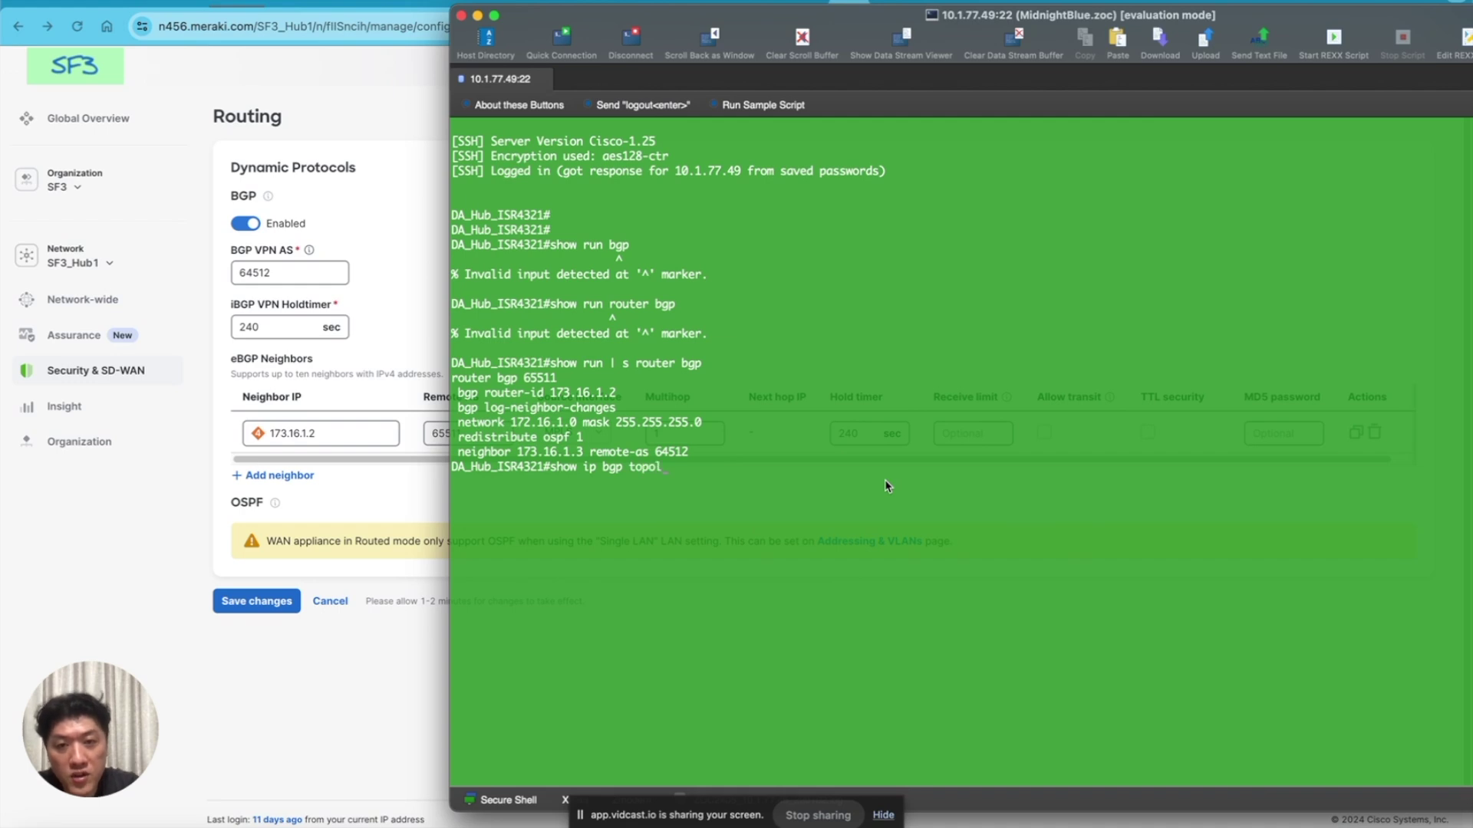
{"action": "type", "text": "*"}
{"action": "key", "text": "Return"}
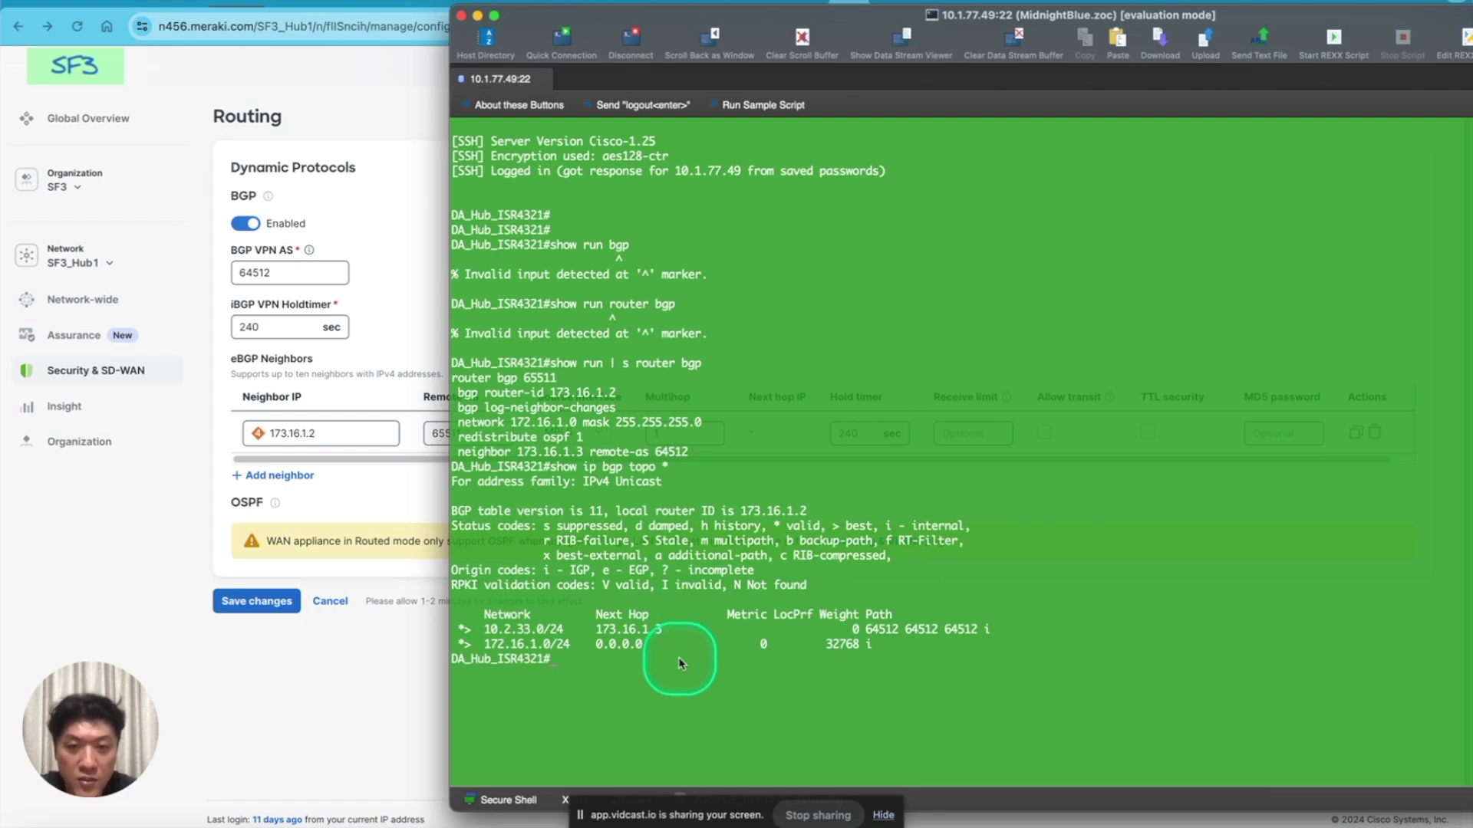
Display the BGP neighbor summary with "show ip bgp sum".
{"action": "type", "text": "show ip"}
{"action": "type", "text": "b"}
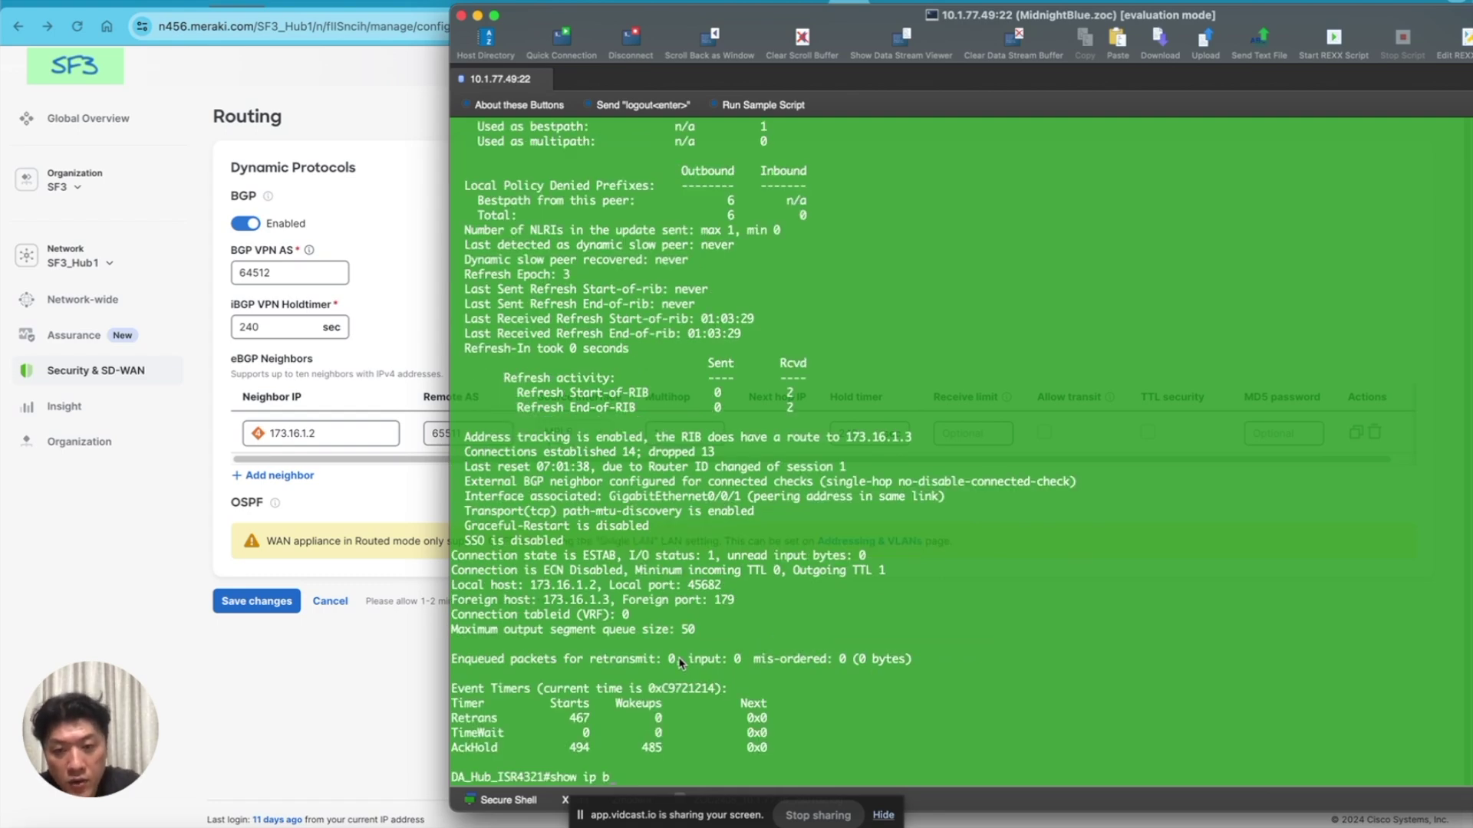
{"action": "type", "text": "gp sum"}
{"action": "key", "text": "Return"}
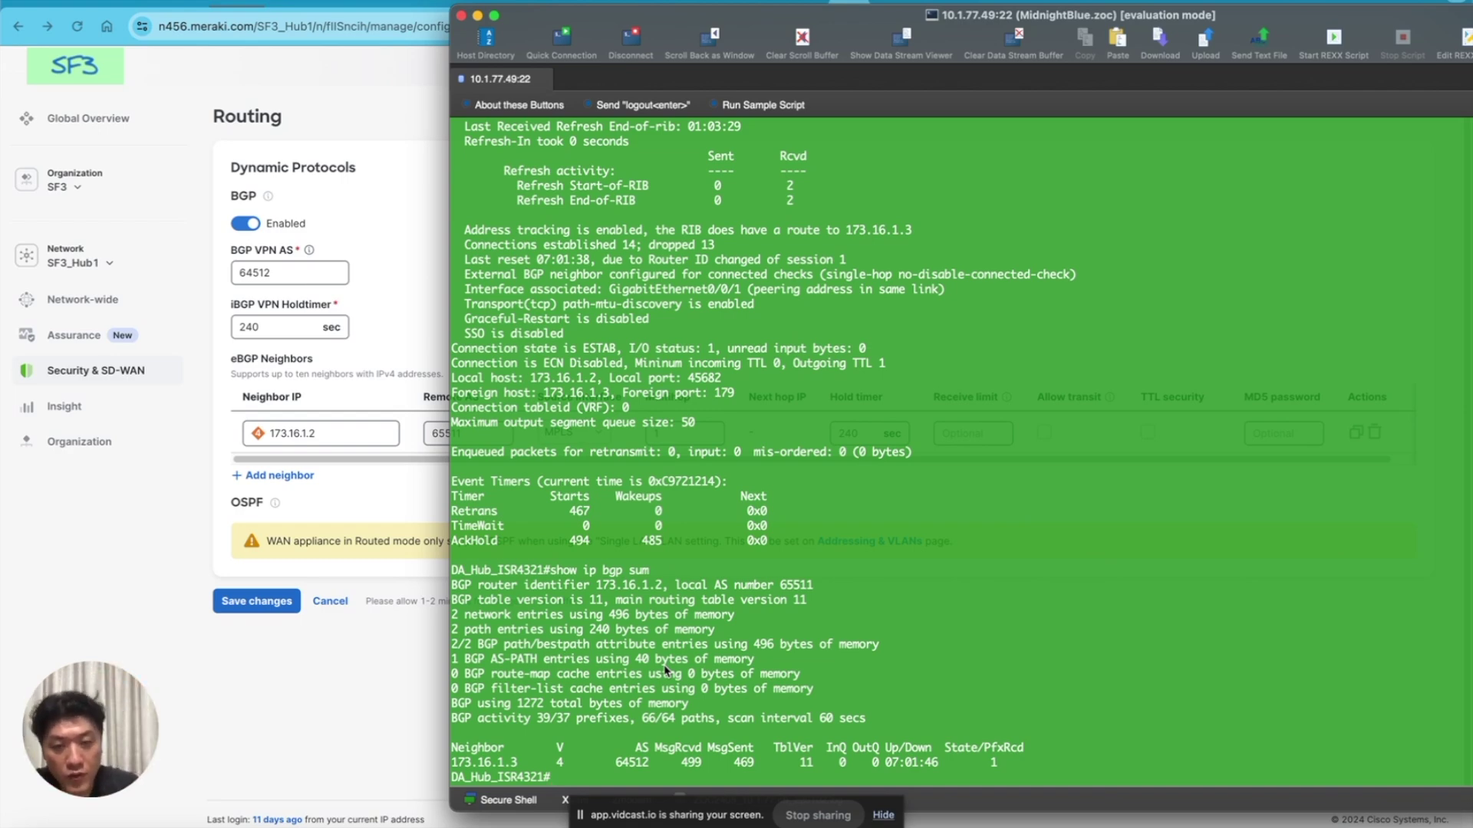
Display the BGP section of the running configuration again with "show run | s router bgp".
{"action": "type", "text": "how ruyn"}
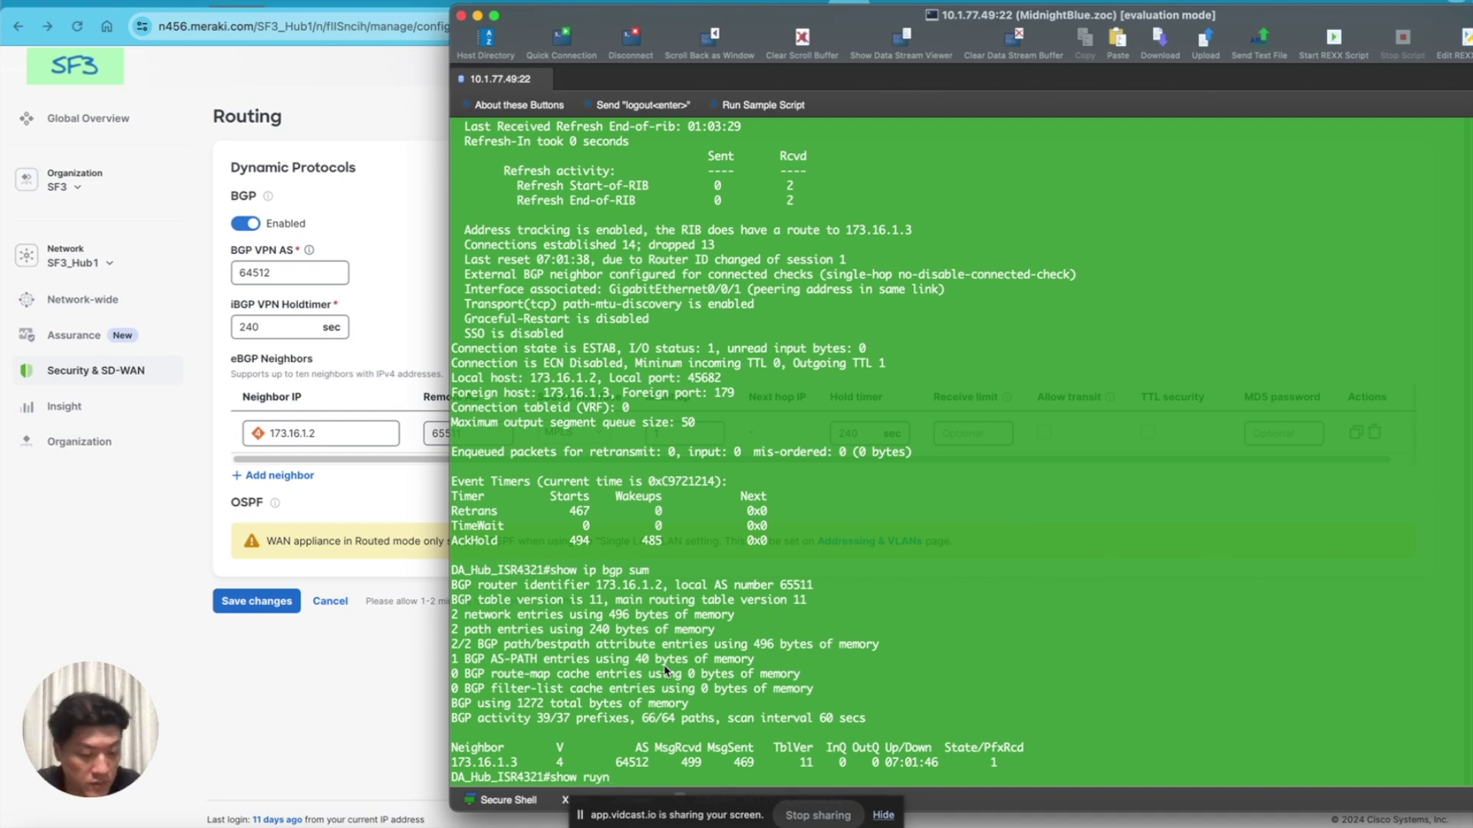
{"action": "type", "text": " | s route bgp"}
{"action": "key", "text": "Return"}
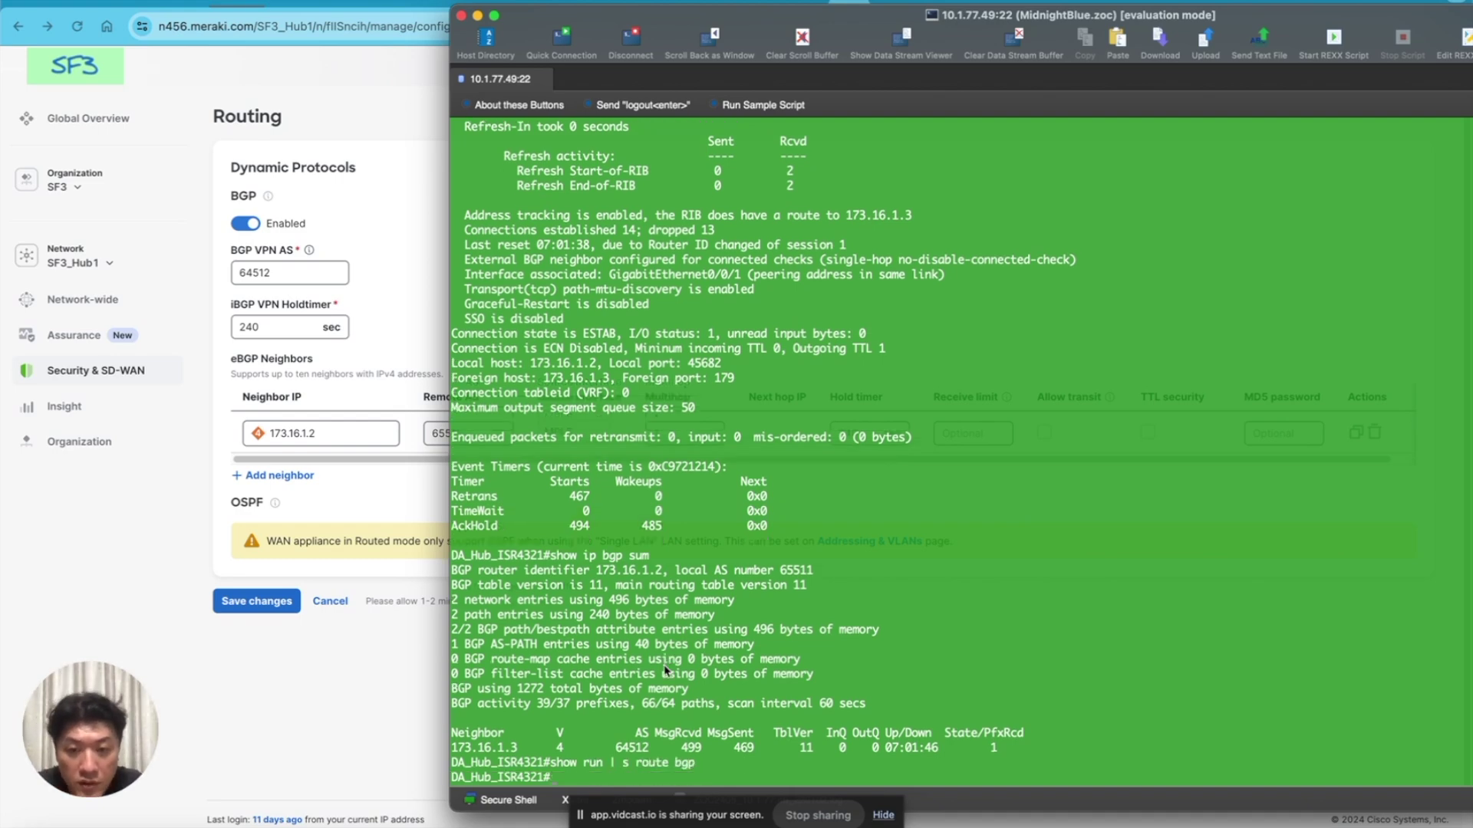
{"action": "key", "text": "Up"}
{"action": "key", "text": "Return"}
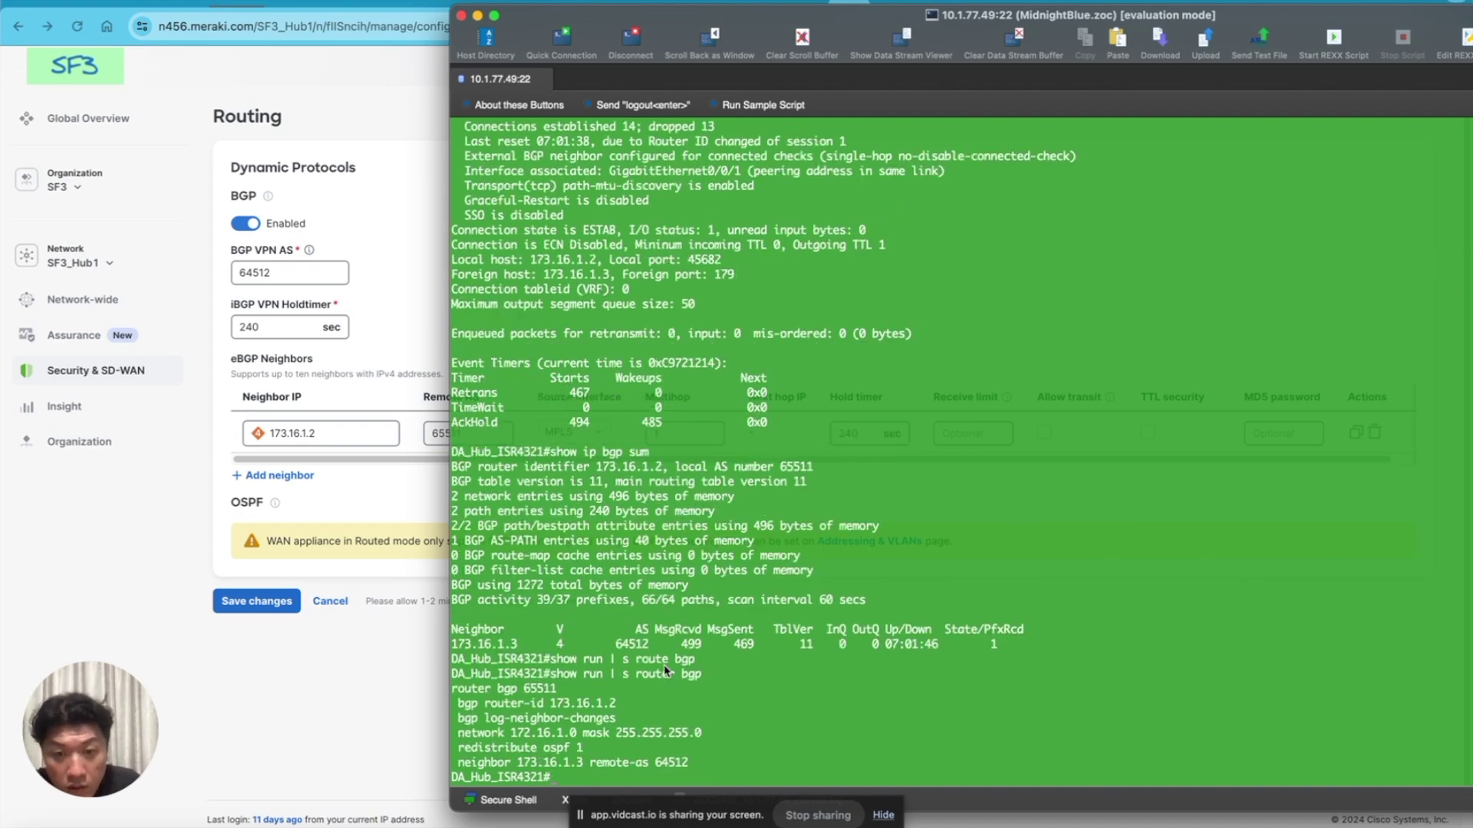
Check the advertised network and the neighbor's remote AS in the router's BGP configuration.
{"action": "left_click_drag", "start_coordinate": [701, 732], "coordinate": [500, 734]}
{"action": "left_click", "coordinate": [507, 734]}
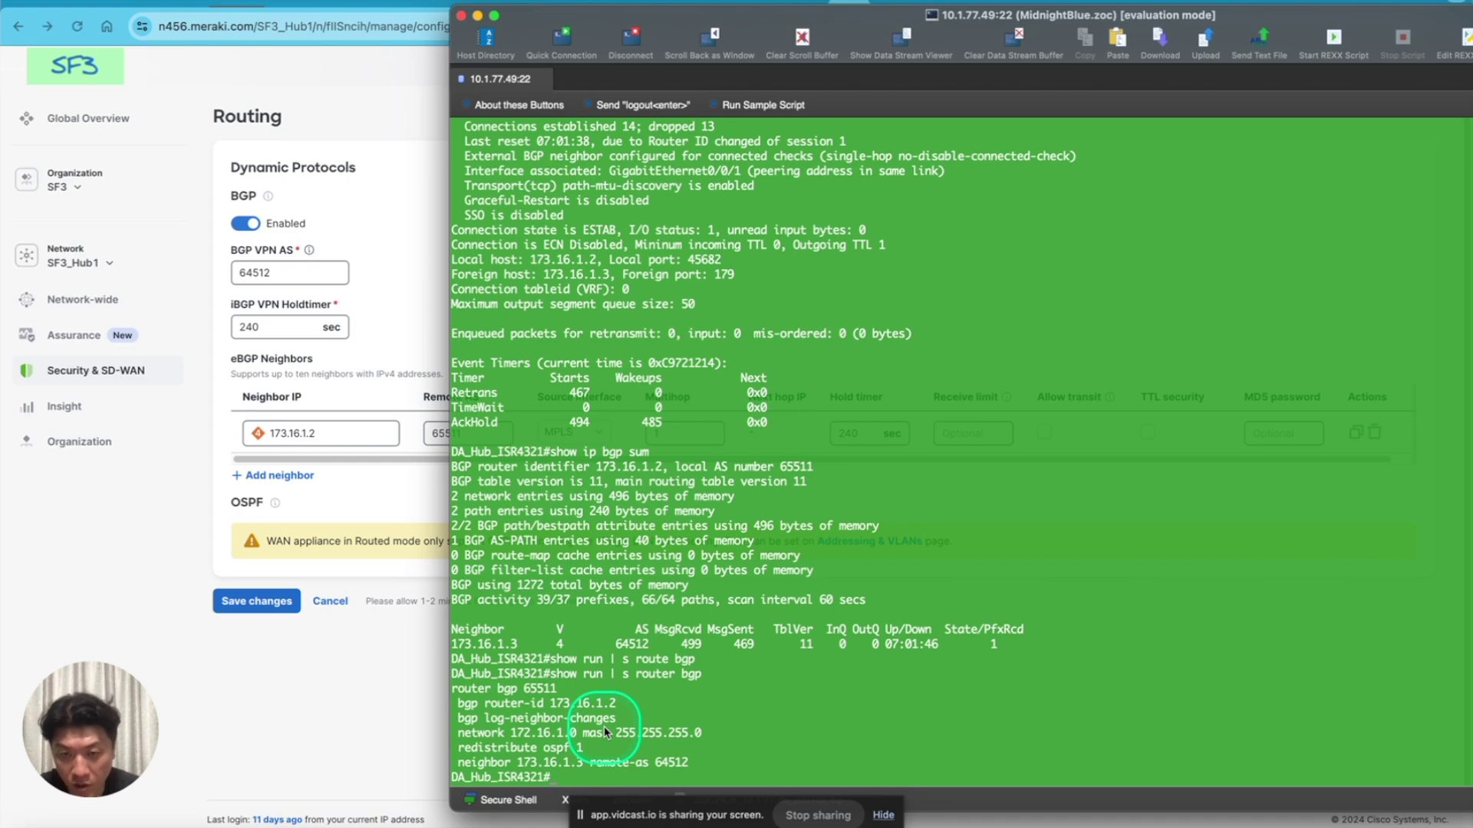
{"action": "left_click_drag", "start_coordinate": [694, 763], "coordinate": [666, 767]}
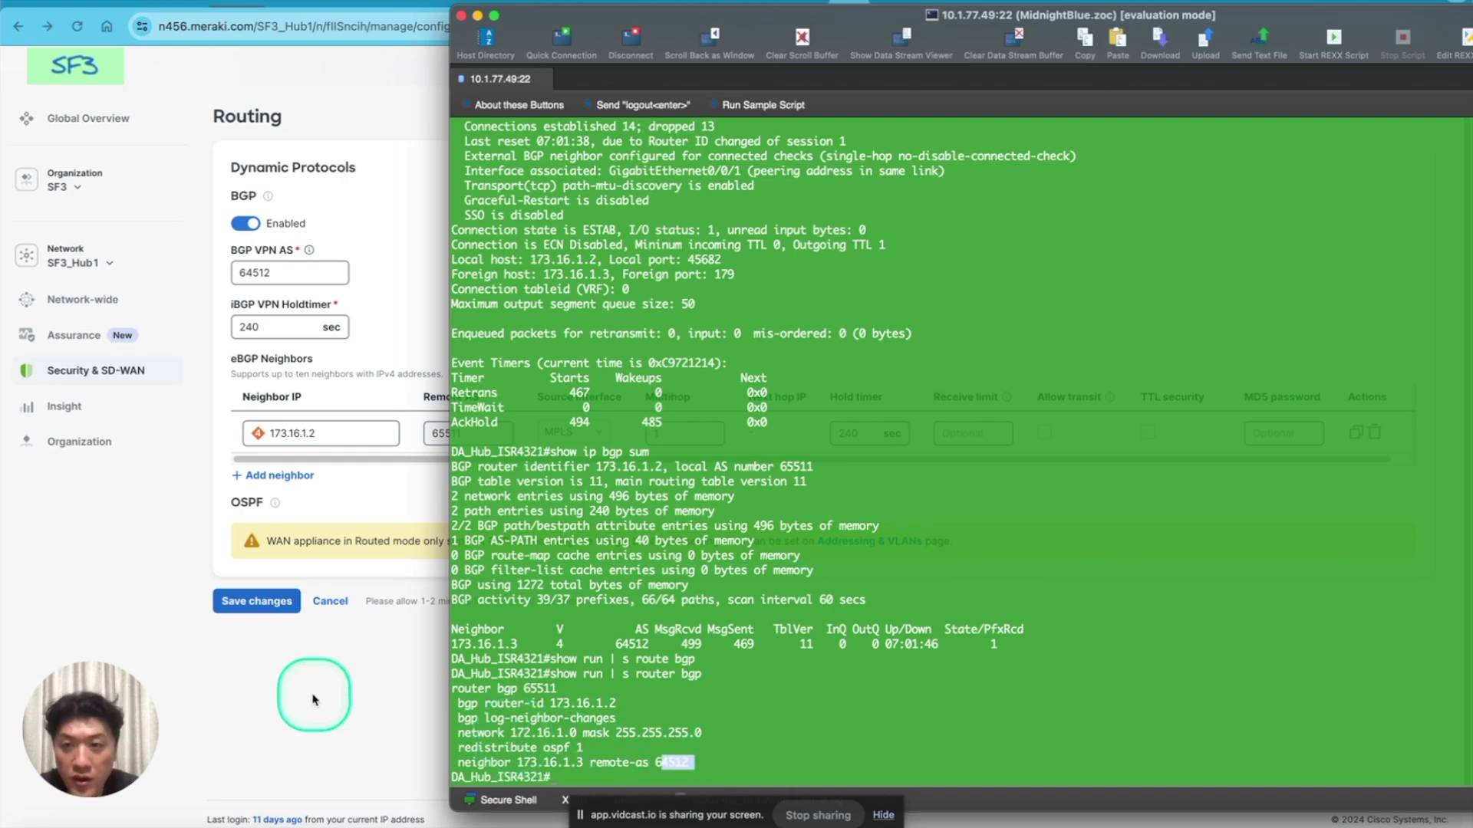
Return to the Meraki dashboard and open the Route table of the SF3_Hub1 network.
{"action": "left_click", "coordinate": [322, 700]}
{"action": "mouse_move", "coordinate": [119, 378]}
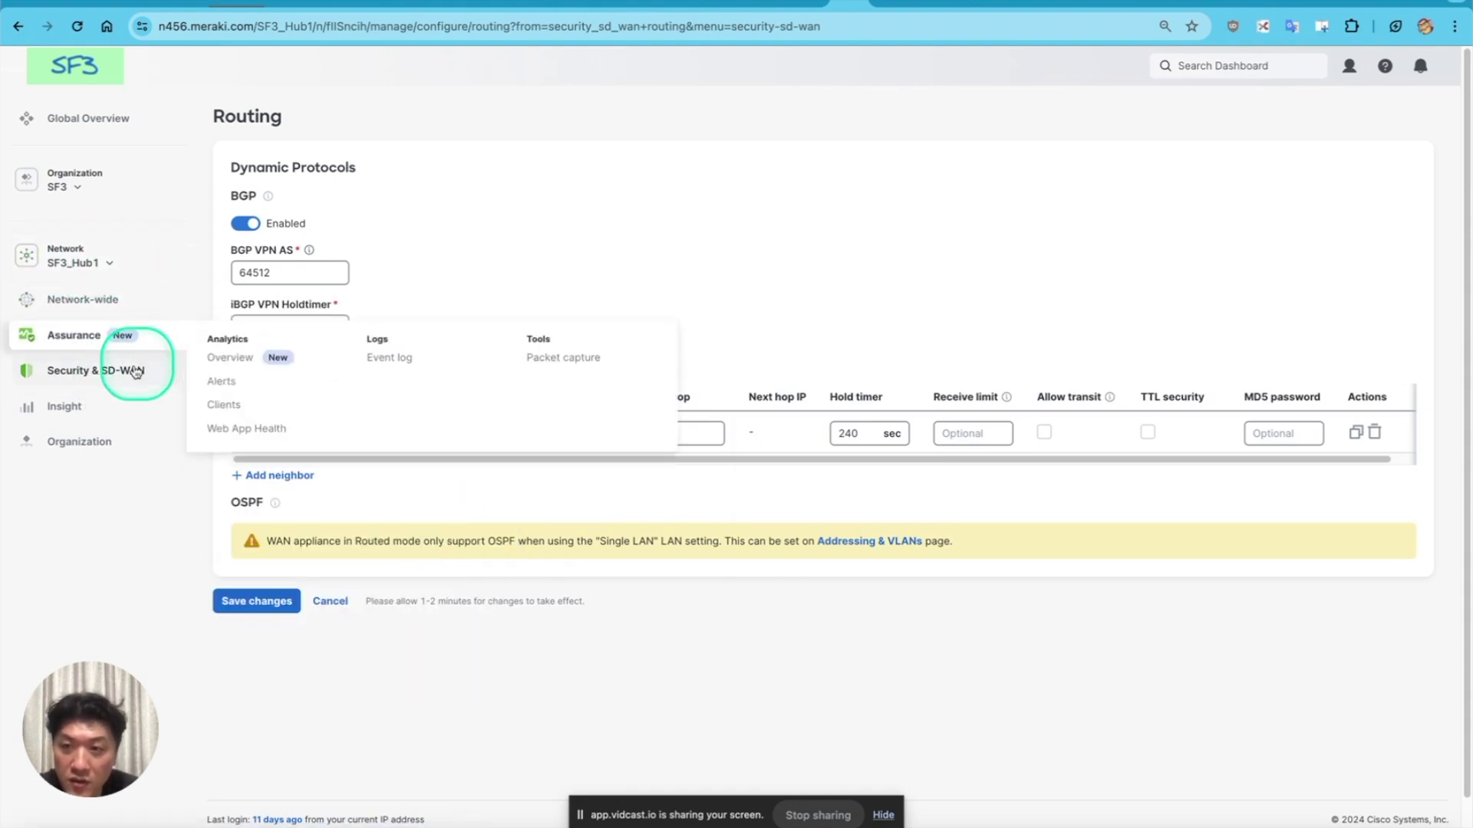
{"action": "left_click", "coordinate": [266, 463]}
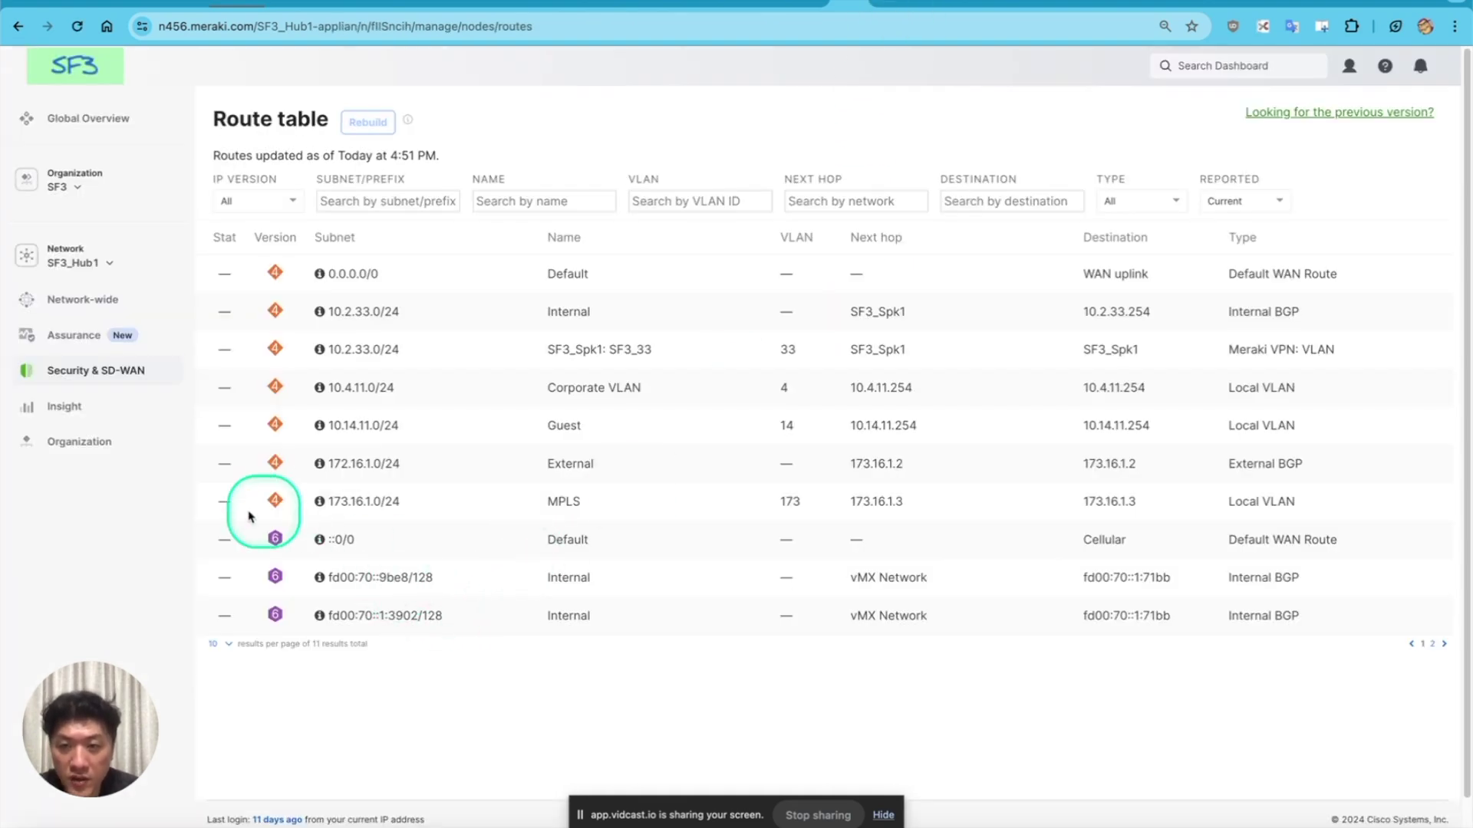
Examine the 172.16.1.0/24 route's subnet, name, type and destination, comparing it with the router's BGP configuration in the terminal.
{"action": "left_click_drag", "start_coordinate": [402, 463], "coordinate": [327, 464]}
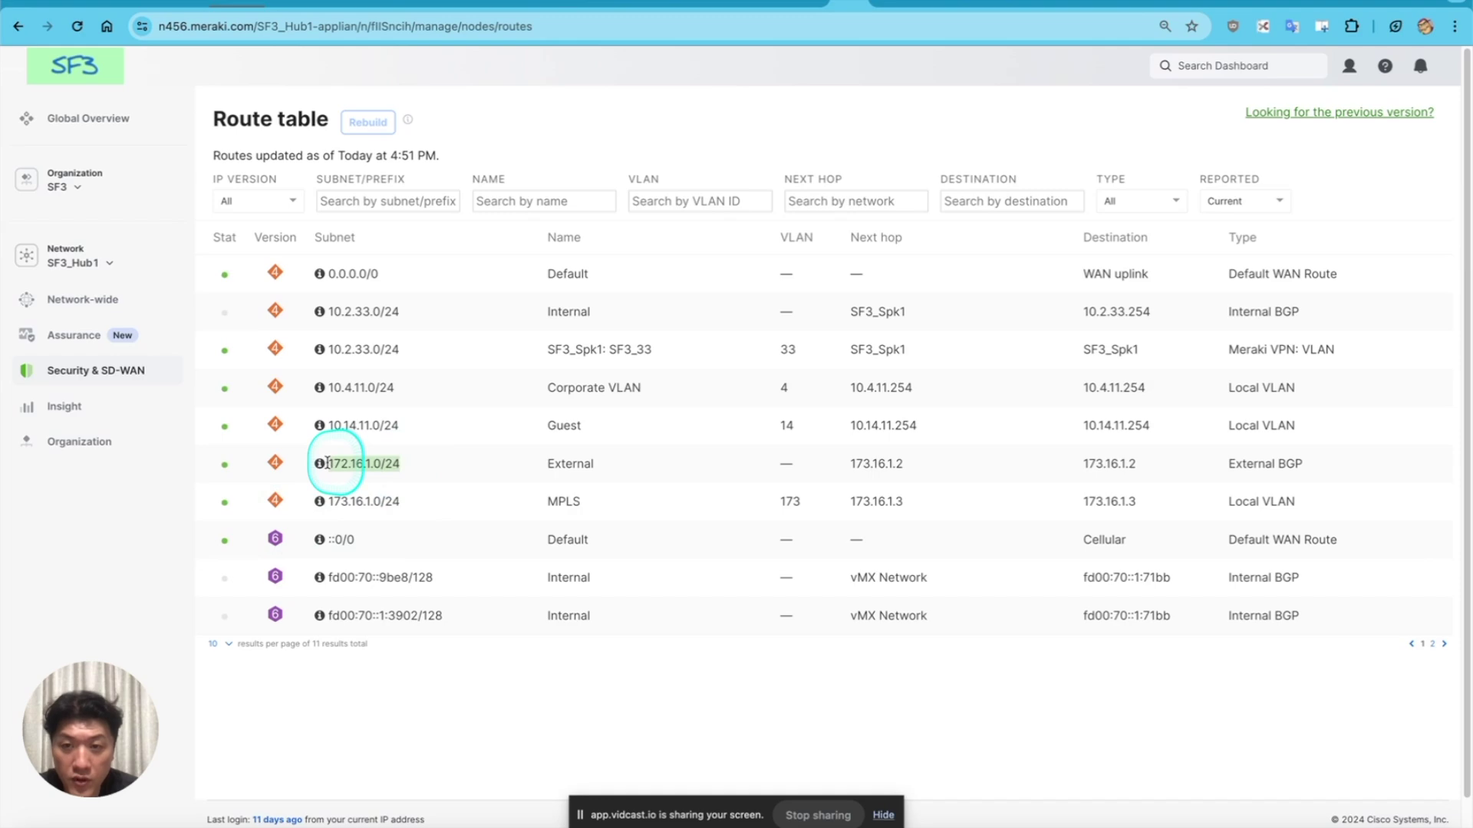
{"action": "key", "text": "super+Tab"}
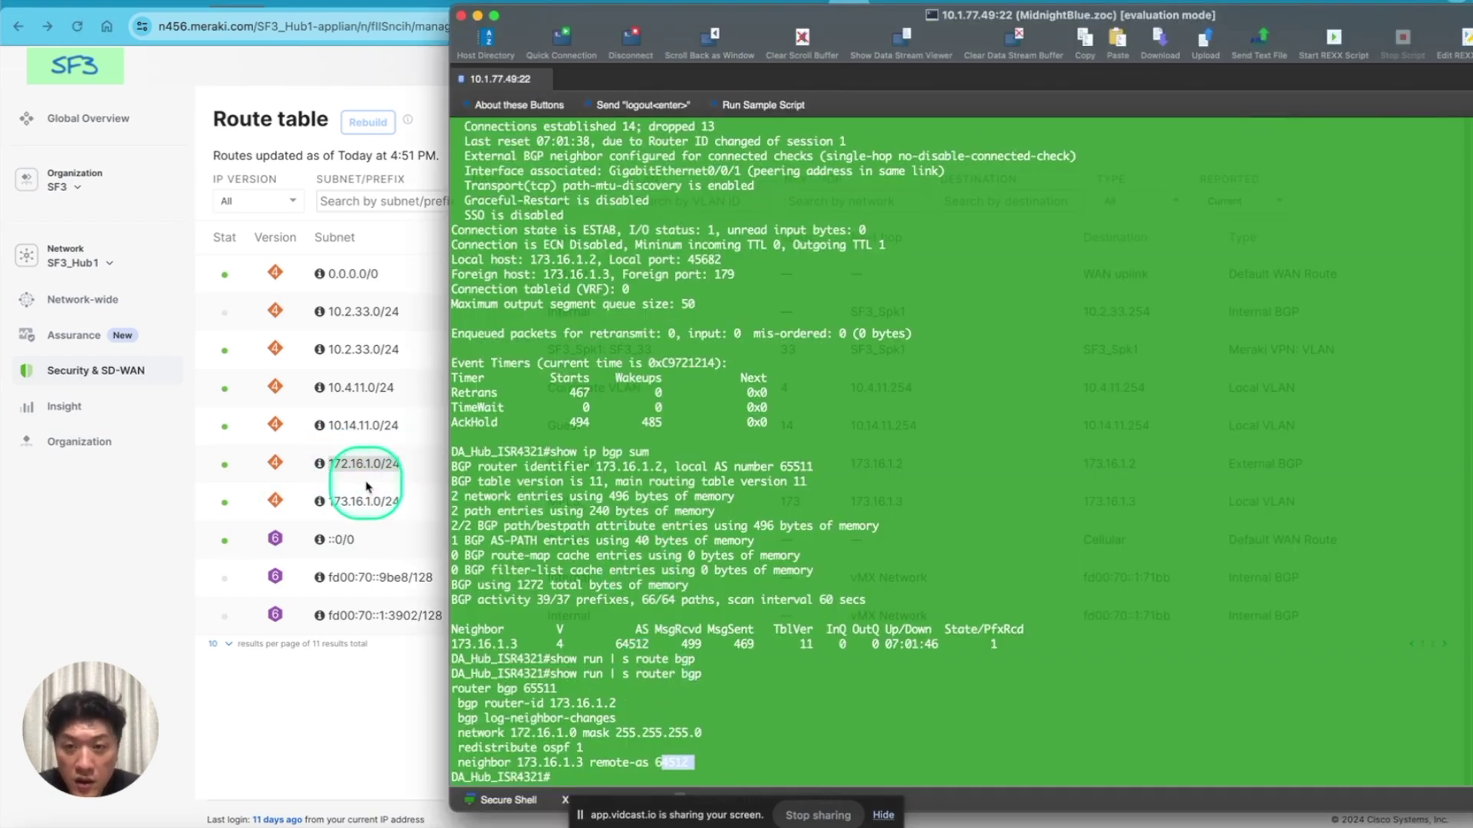
{"action": "left_click", "coordinate": [398, 696]}
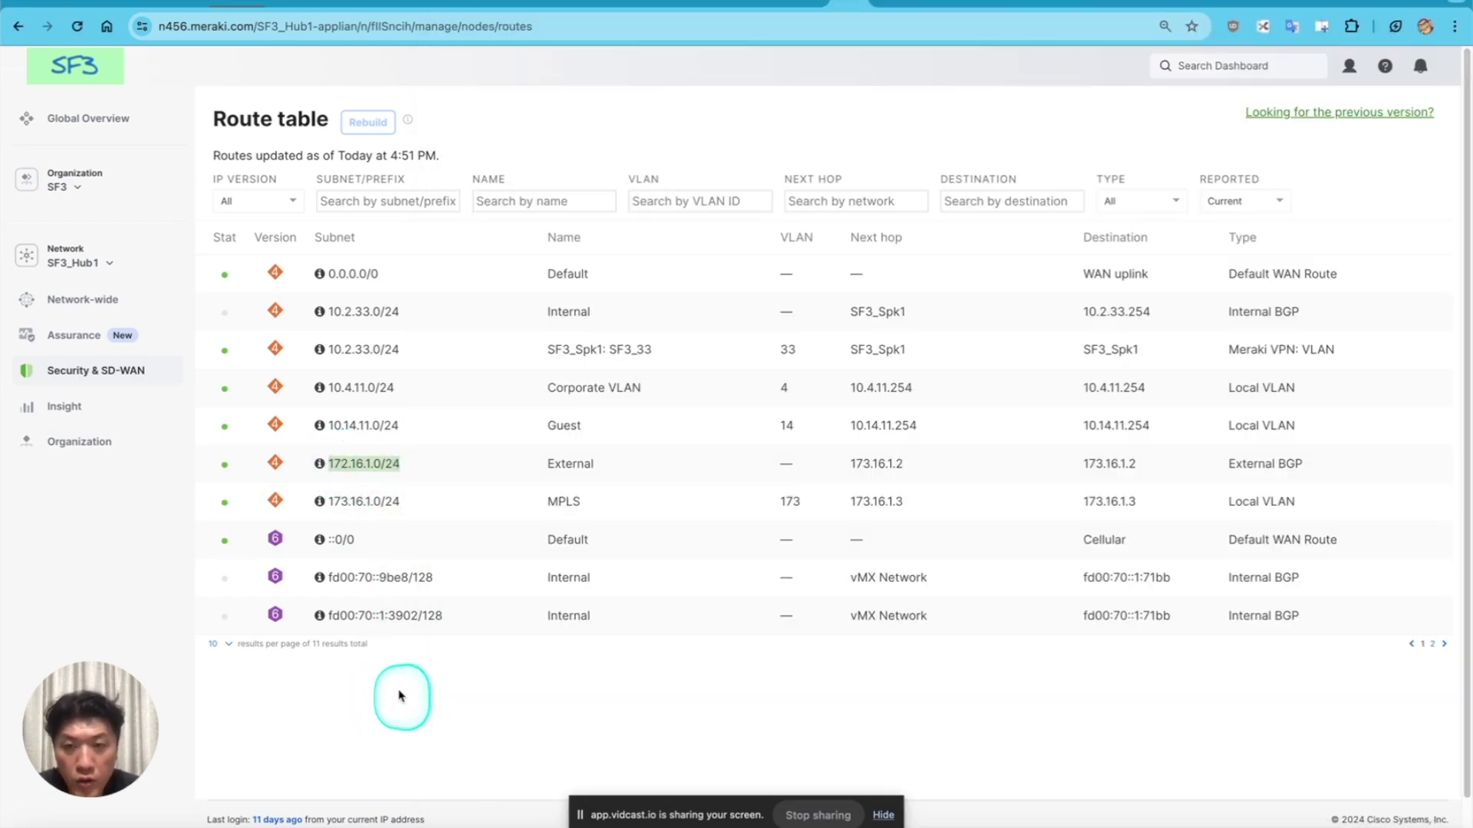
{"action": "left_click_drag", "start_coordinate": [545, 463], "coordinate": [595, 463]}
{"action": "left_click_drag", "start_coordinate": [1325, 465], "coordinate": [1256, 465]}
{"action": "left_click_drag", "start_coordinate": [1142, 463], "coordinate": [1086, 460]}
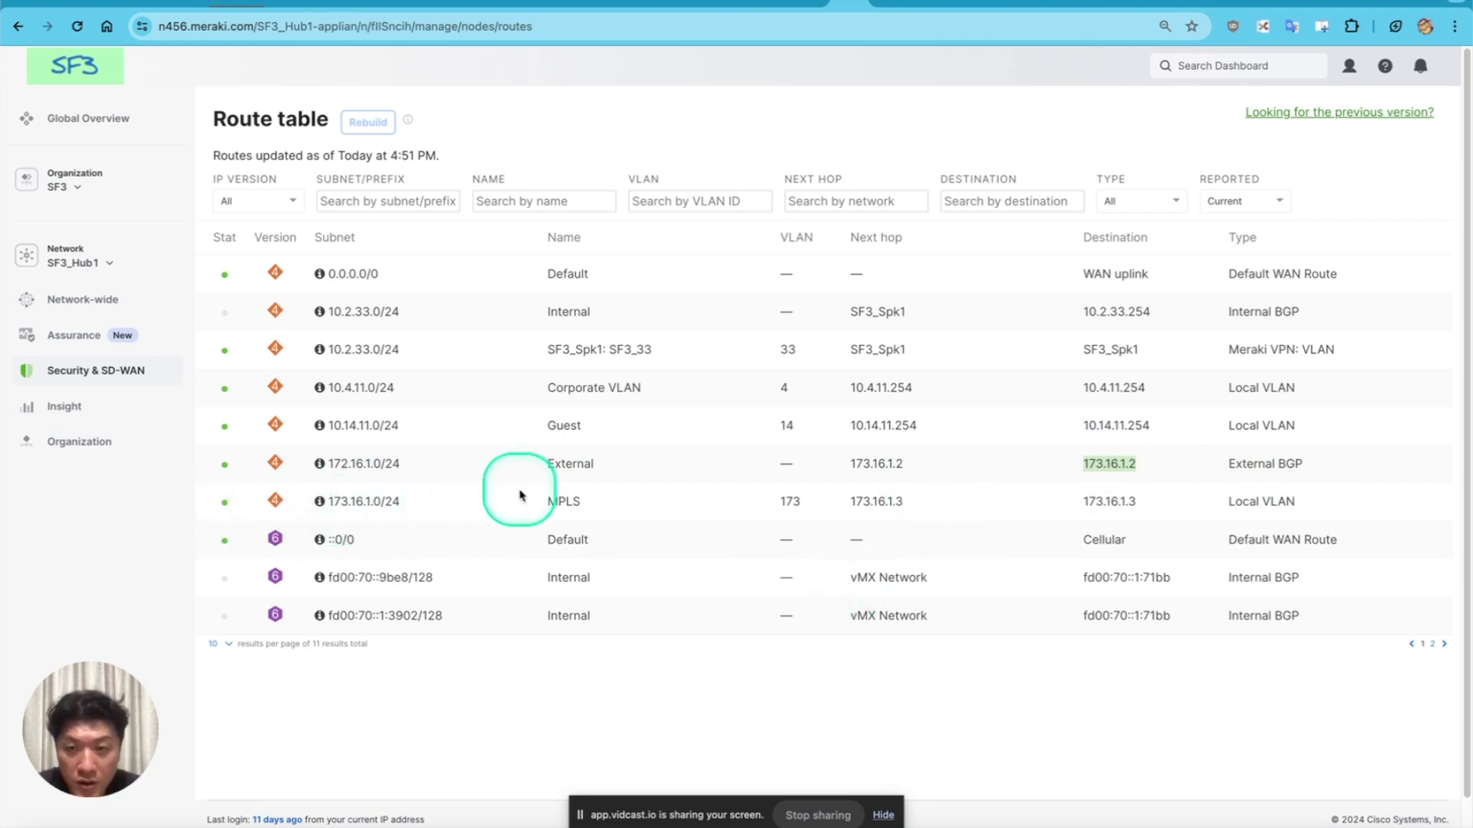
{"action": "left_click", "coordinate": [319, 463]}
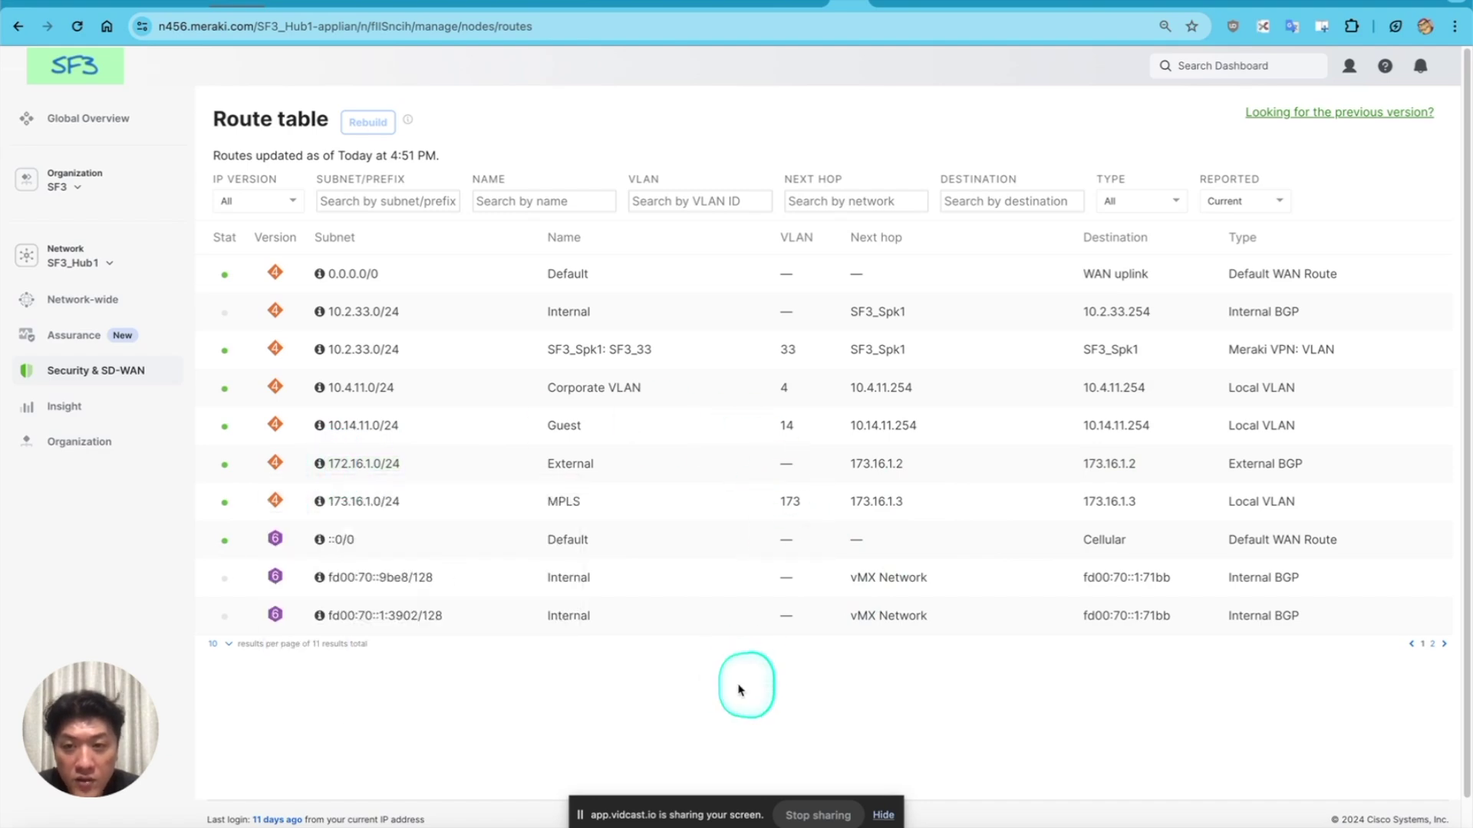
{"action": "key", "text": "super+Tab"}
{"action": "left_click", "coordinate": [333, 629]}
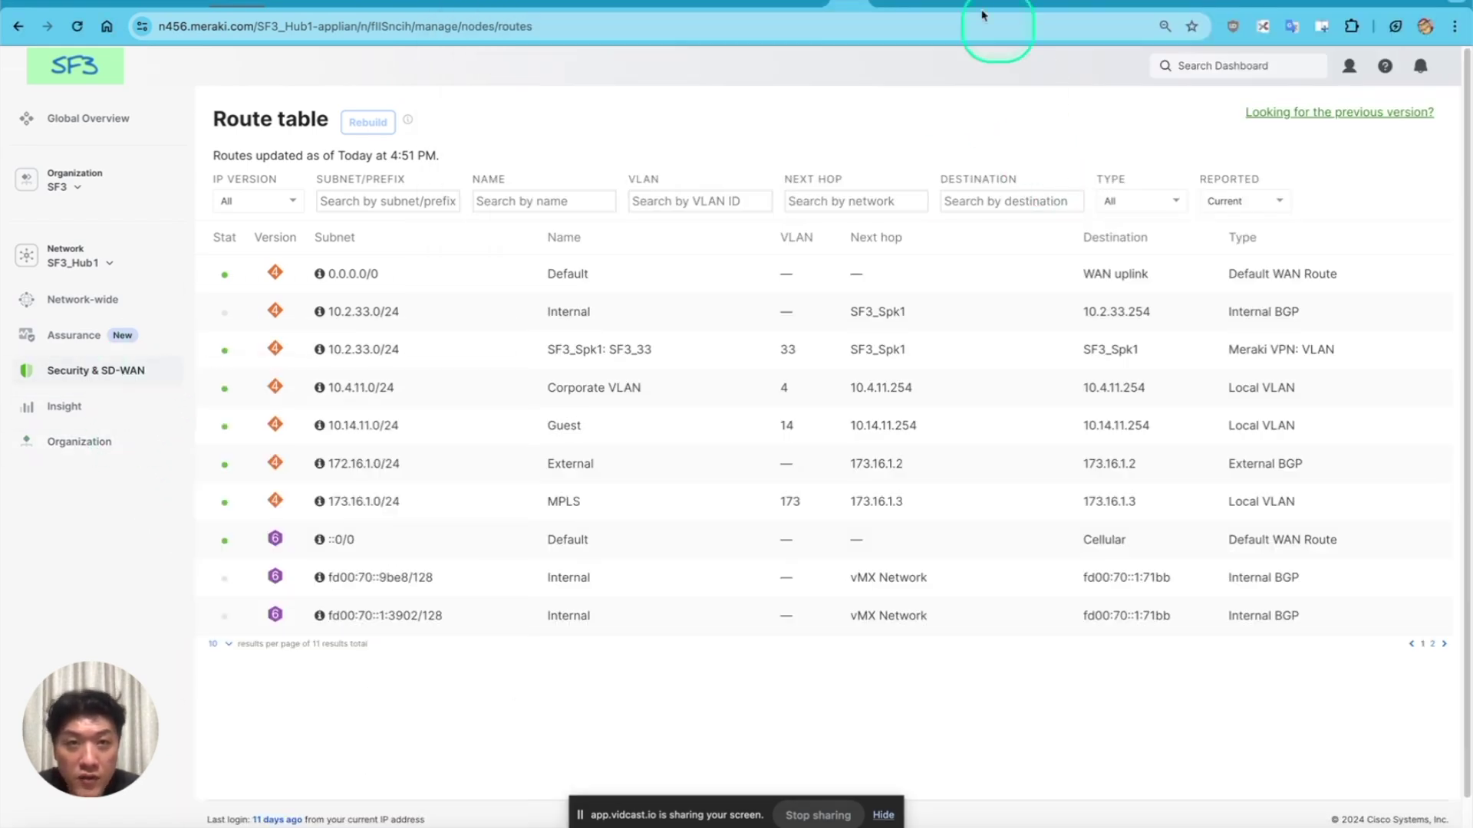
Switch to the SF3_Spk1 network in the Meraki dashboard and open its Route table.
{"action": "left_click", "coordinate": [805, 4]}
{"action": "mouse_move", "coordinate": [94, 397]}
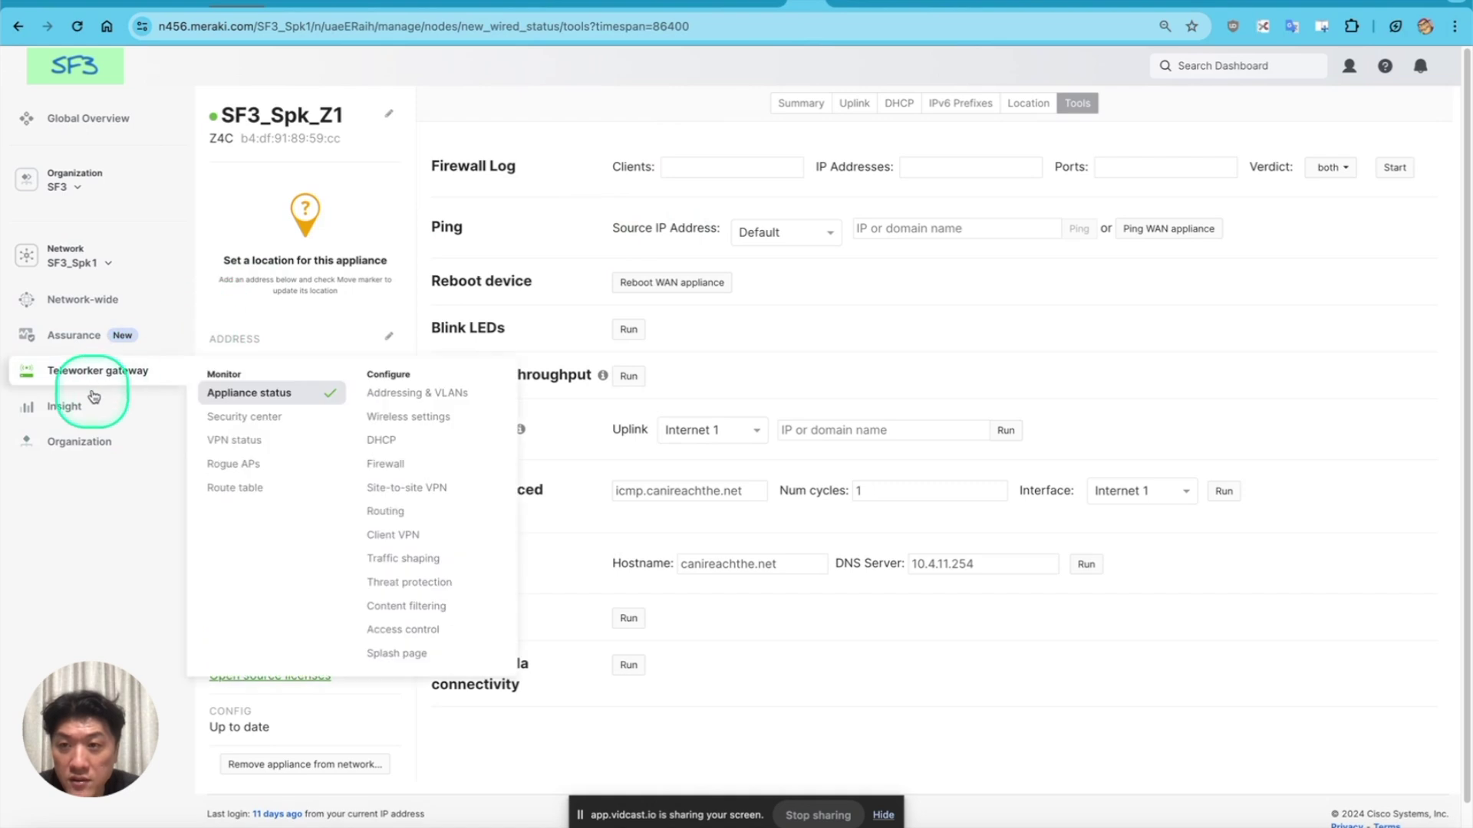
{"action": "left_click", "coordinate": [231, 489]}
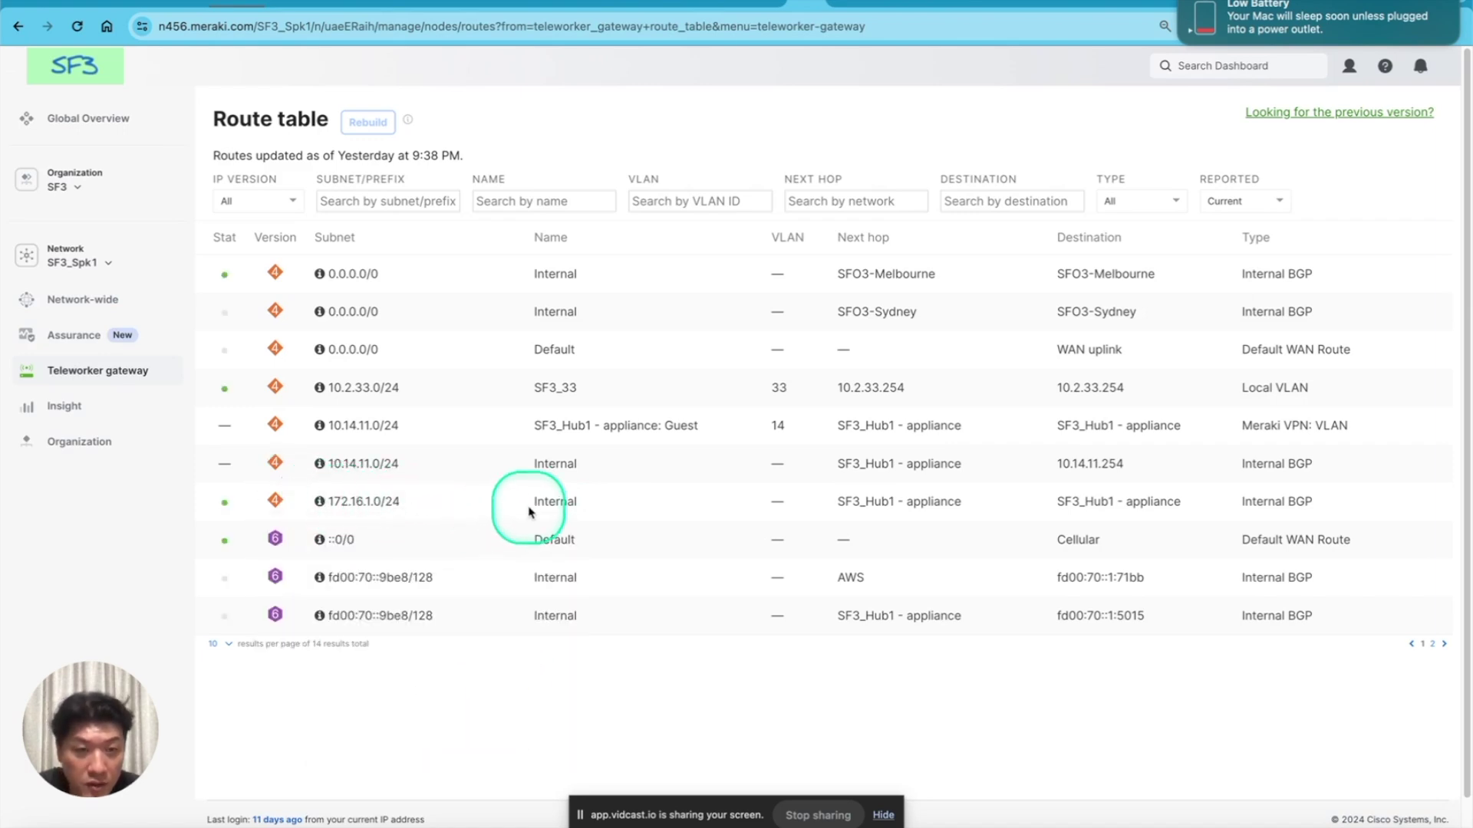
Examine the type of the 172.16.1.0/24 route and the subnet and type of the 10.2.33.0/24 route in the spoke's route table.
{"action": "left_click_drag", "start_coordinate": [1314, 503], "coordinate": [1242, 503]}
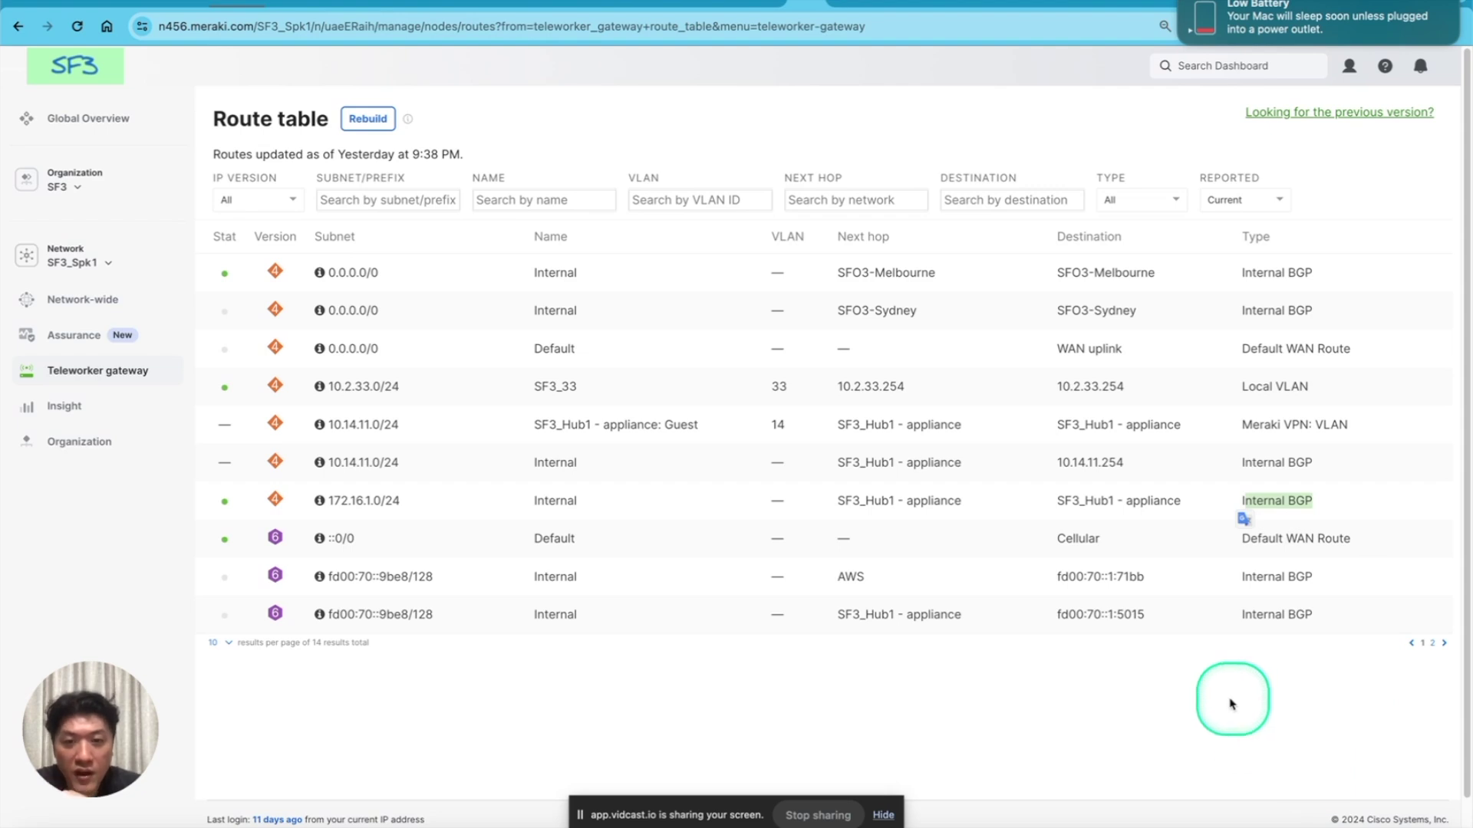
{"action": "mouse_move", "coordinate": [115, 375]}
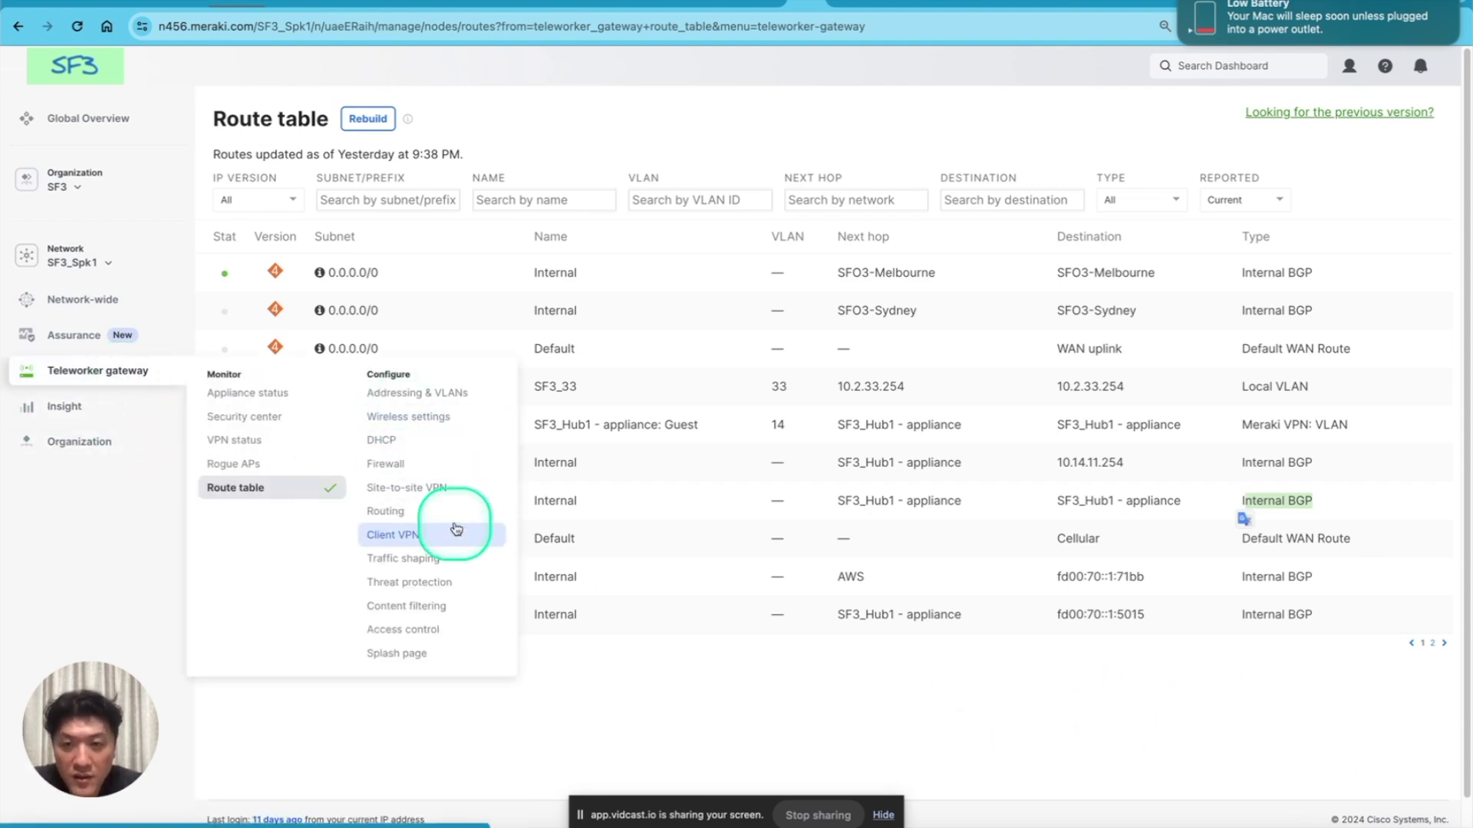
{"action": "left_click", "coordinate": [864, 665]}
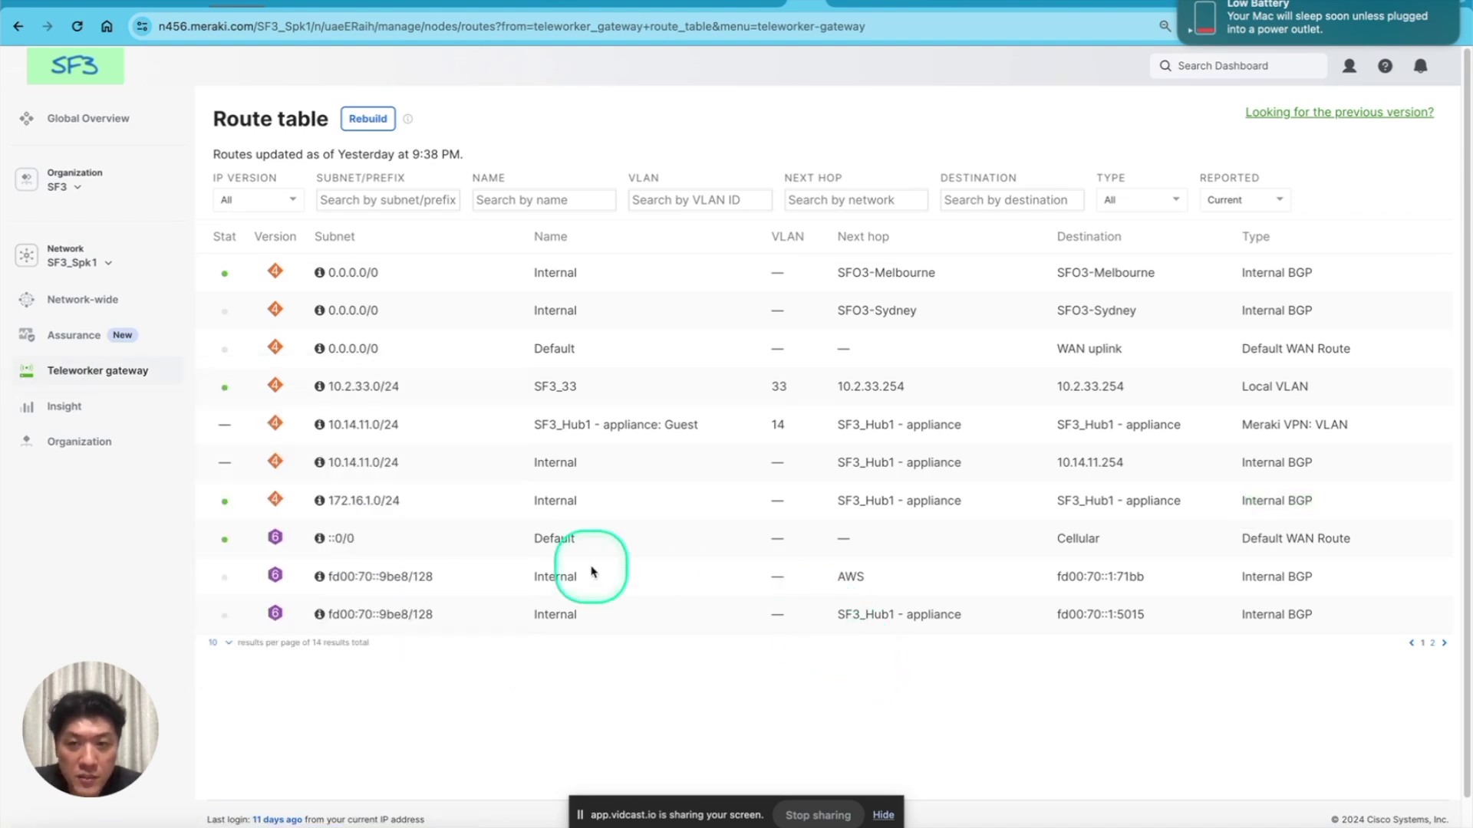
{"action": "left_click_drag", "start_coordinate": [328, 386], "coordinate": [418, 388]}
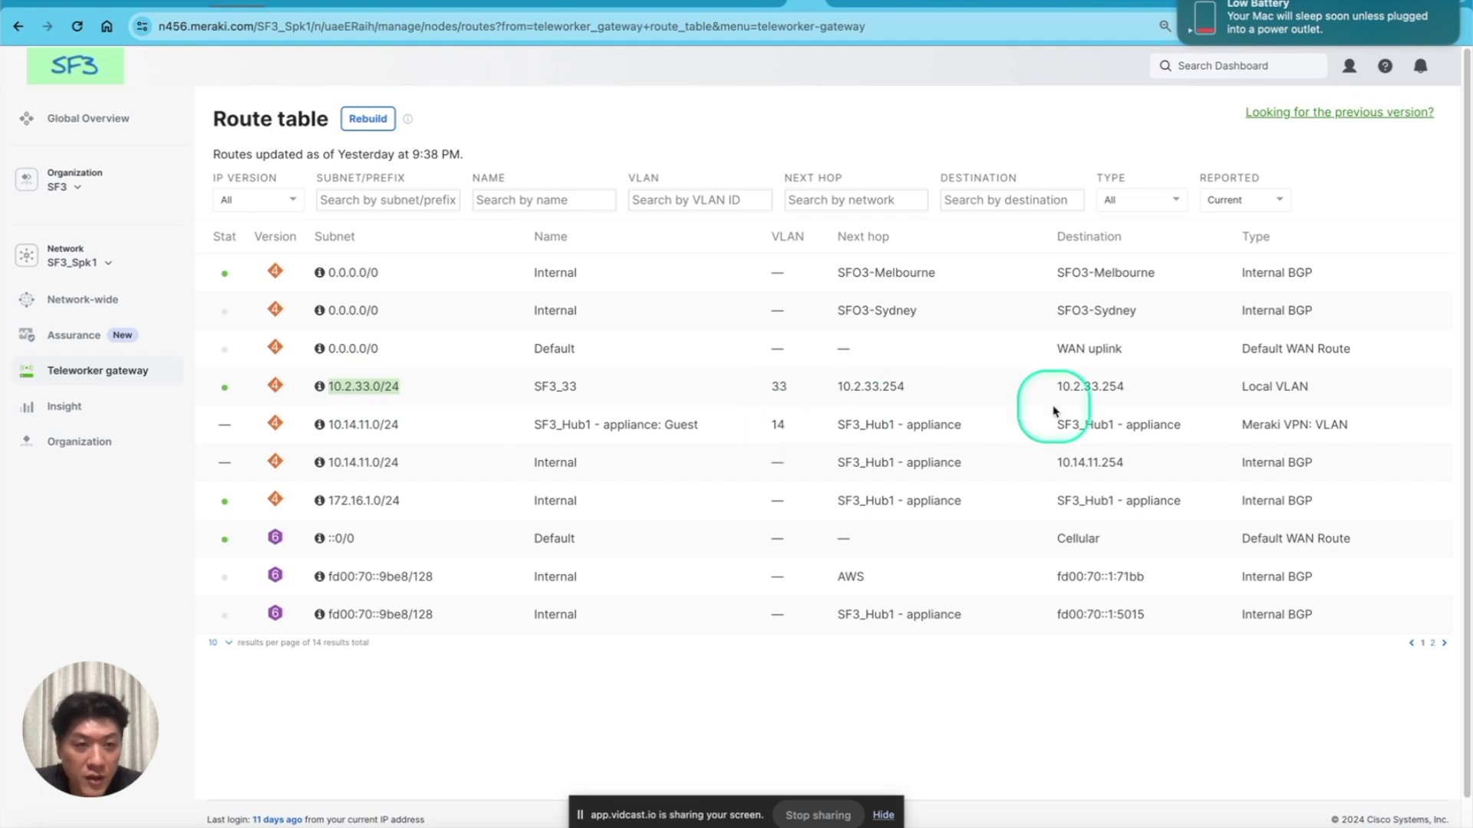
{"action": "left_click", "coordinate": [1305, 388]}
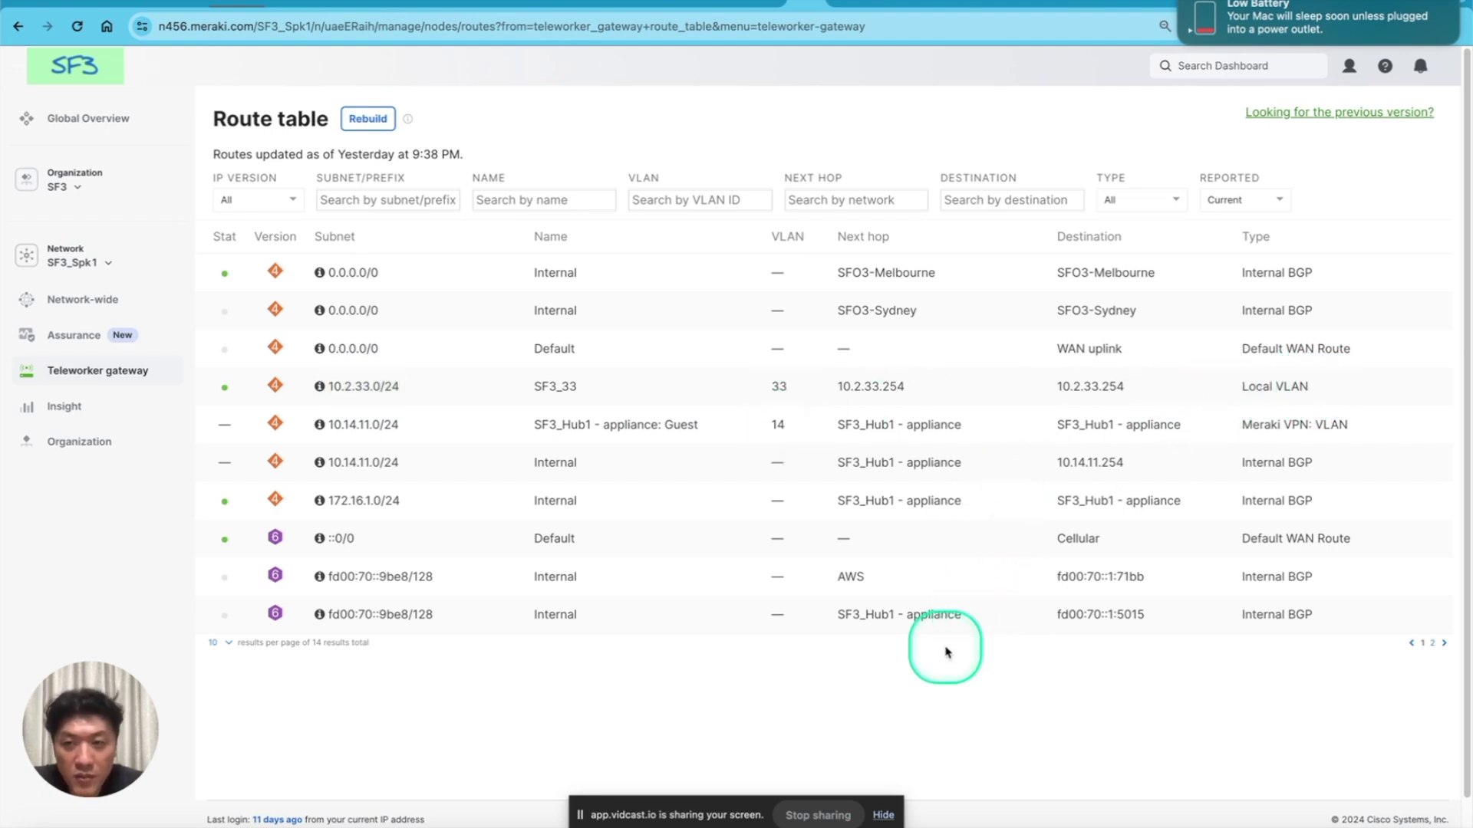
Switch to the router's terminal session and display its BGP-learned routes with "show ip route bgp".
{"action": "key", "text": "super+Tab"}
{"action": "type", "text": "show ip b"}
{"action": "type", "text": "ouite bgp"}
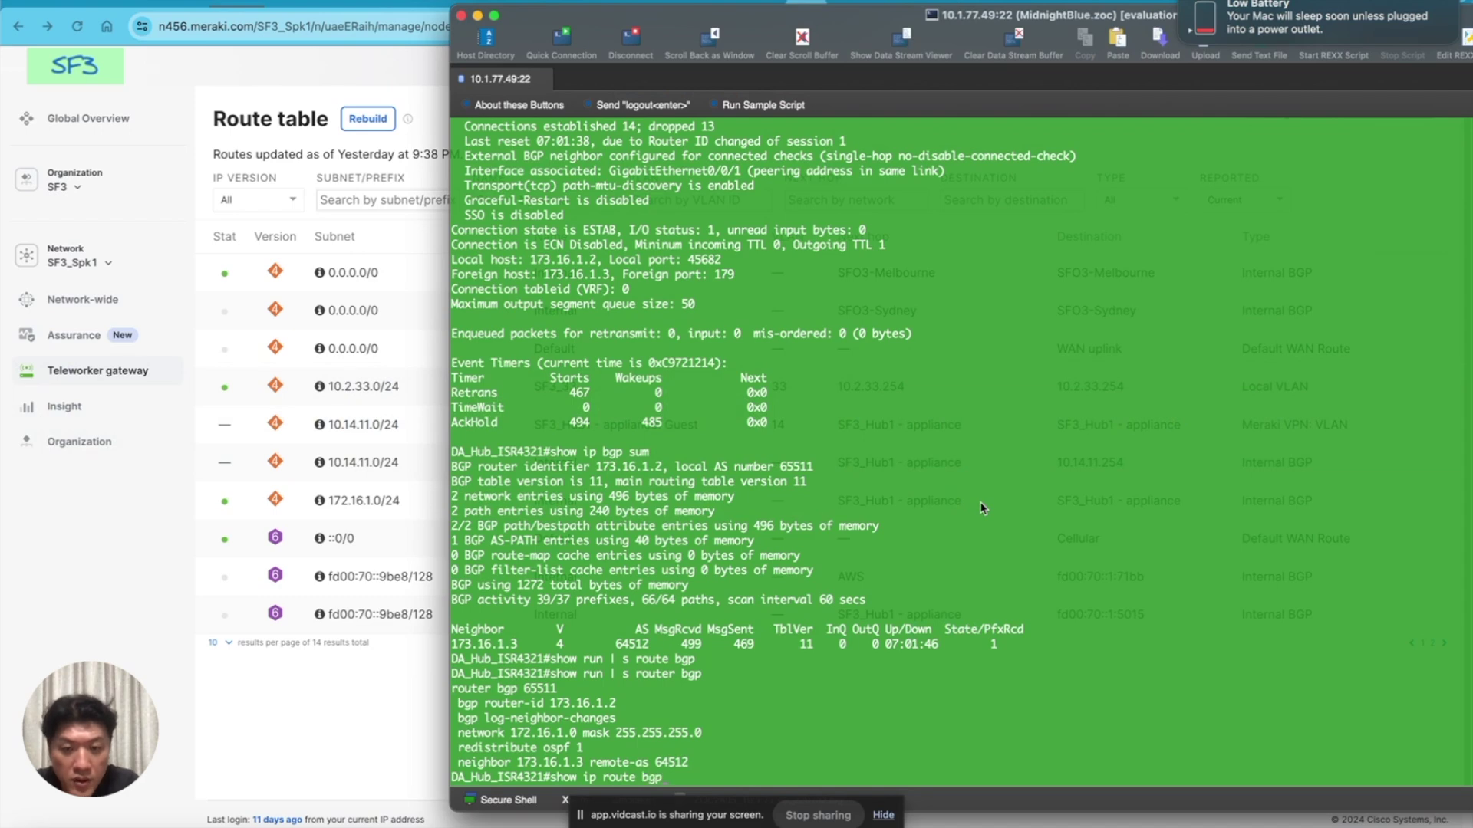
{"action": "key", "text": "Return"}
Compare the 10.2.33.0 BGP route on the router with the spoke's 10.2.33.0/24 entry in the Meraki dashboard, and return to the terminal.
{"action": "left_click_drag", "start_coordinate": [505, 762], "coordinate": [552, 773]}
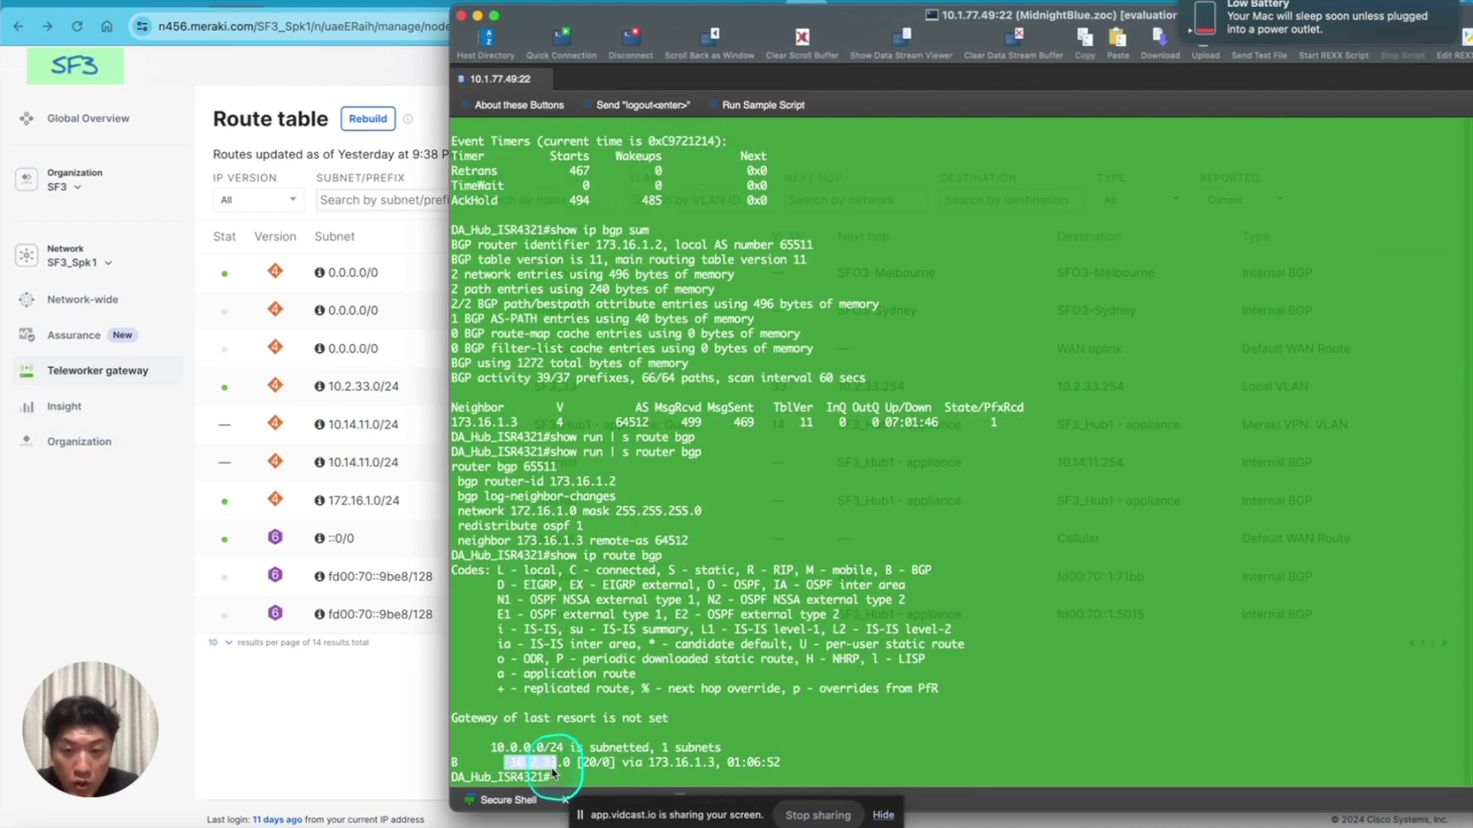
{"action": "left_click", "coordinate": [660, 775]}
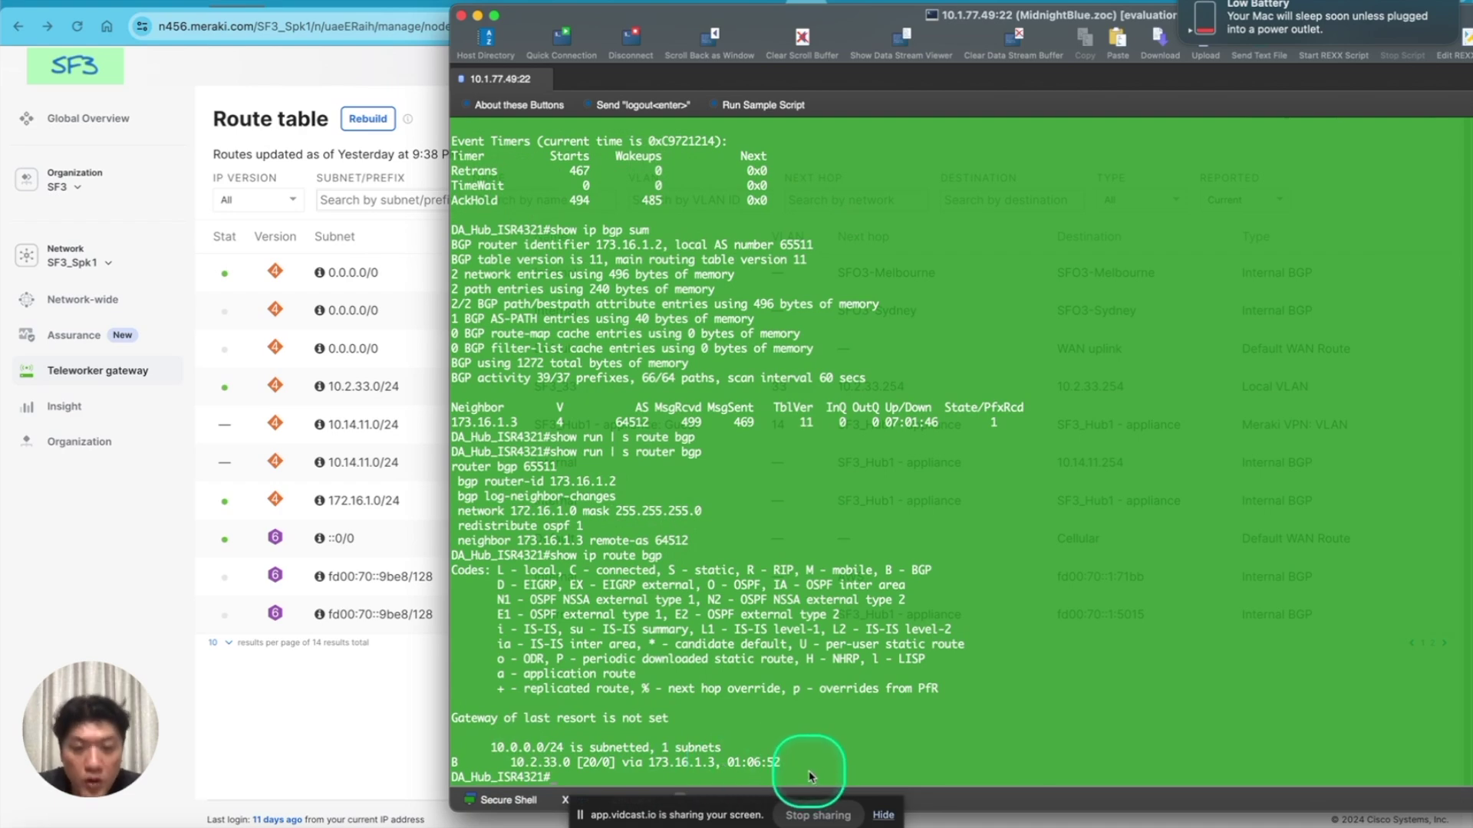
{"action": "left_click", "coordinate": [375, 748]}
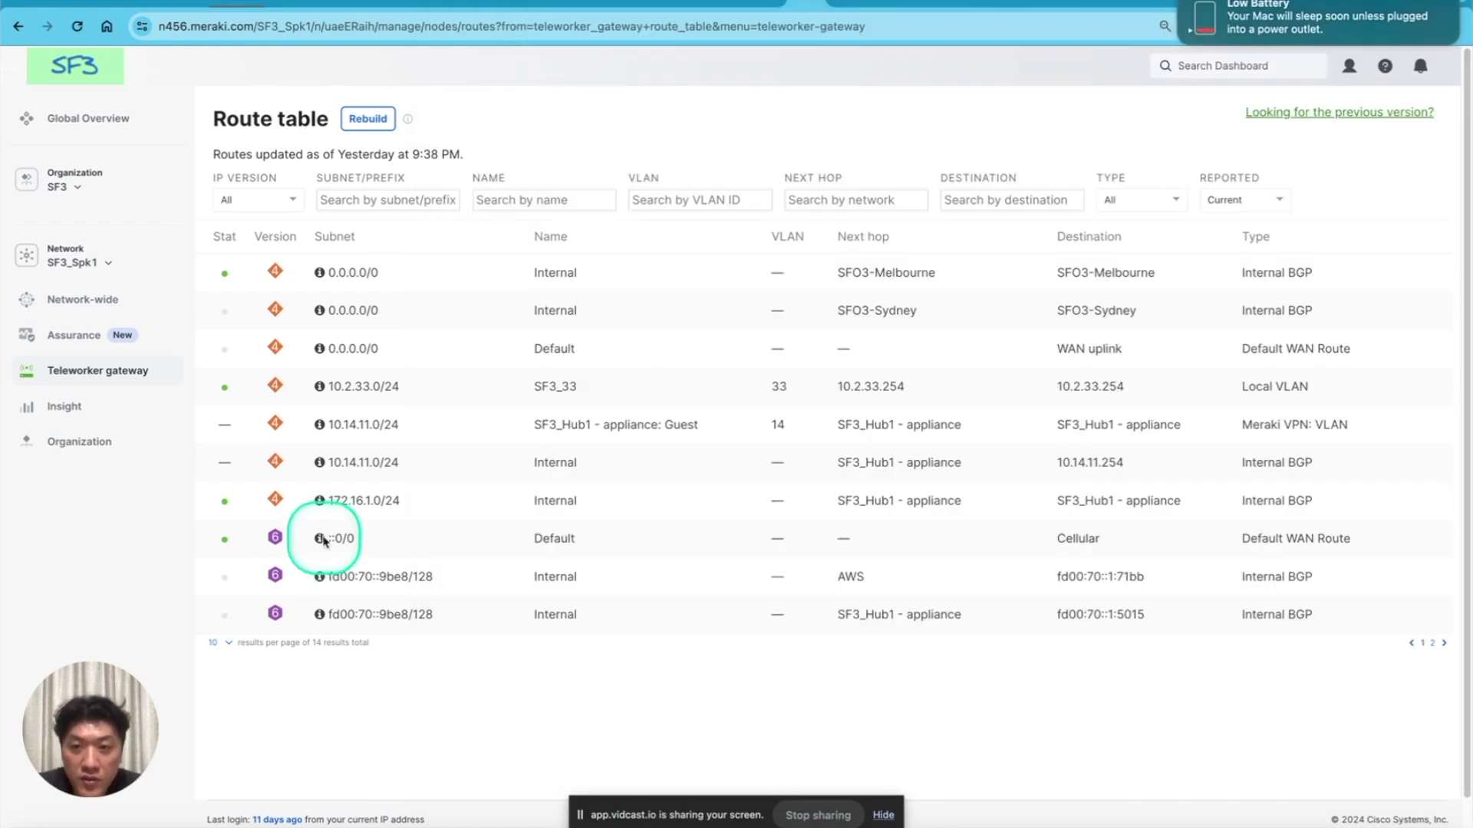
{"action": "left_click_drag", "start_coordinate": [346, 383], "coordinate": [397, 386]}
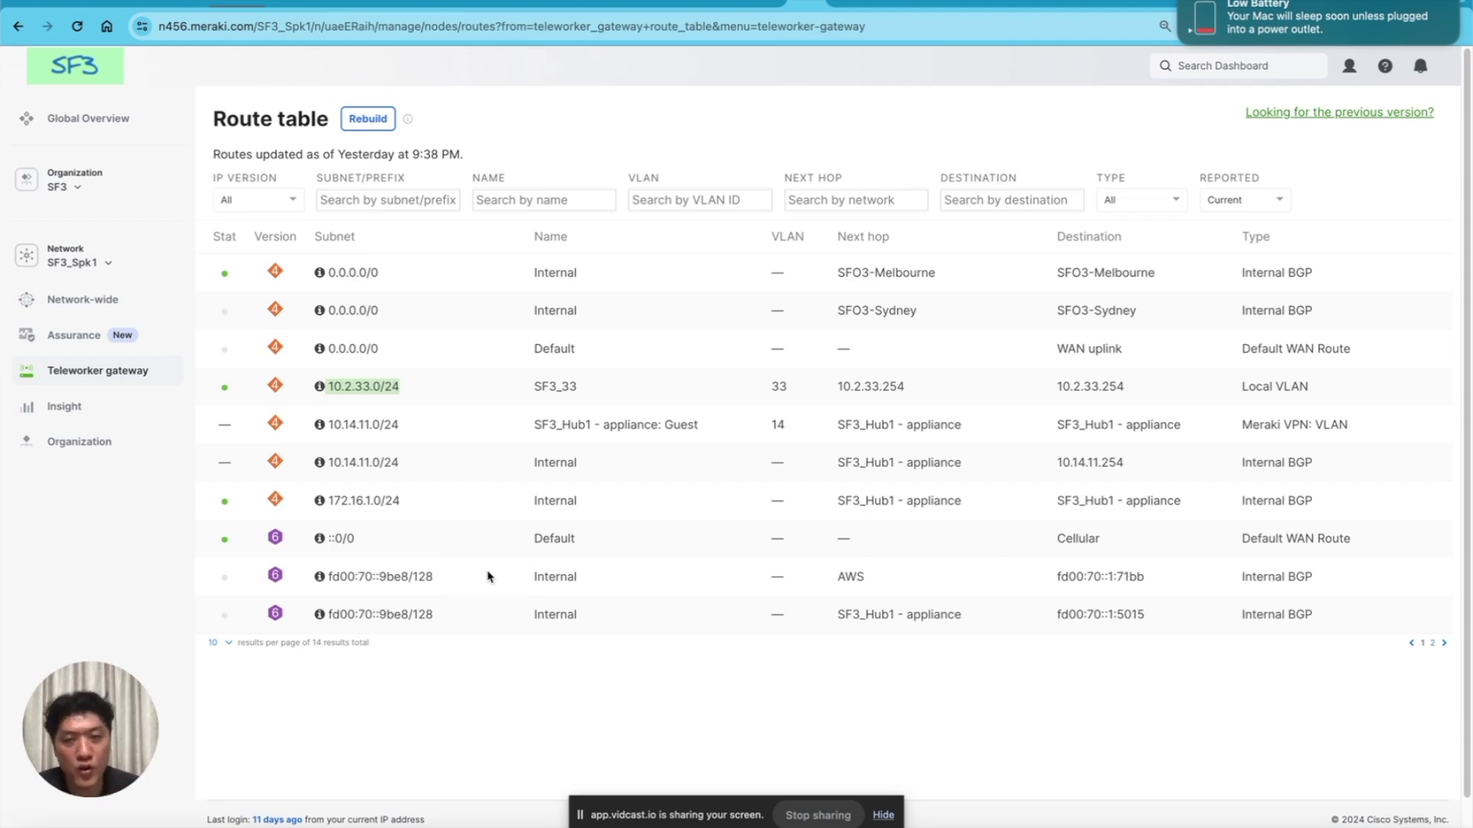
{"action": "key", "text": "super+Tab"}
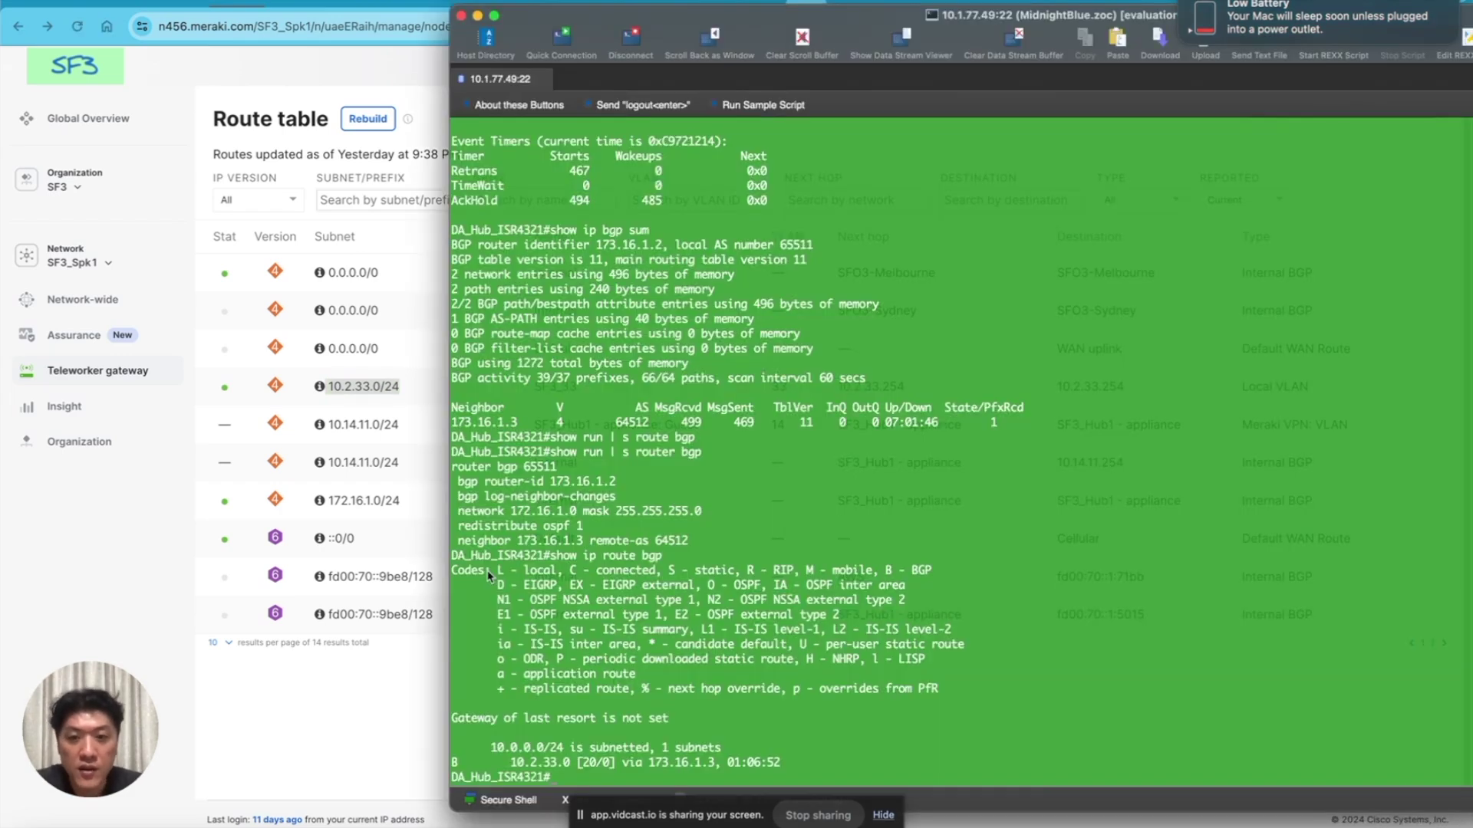